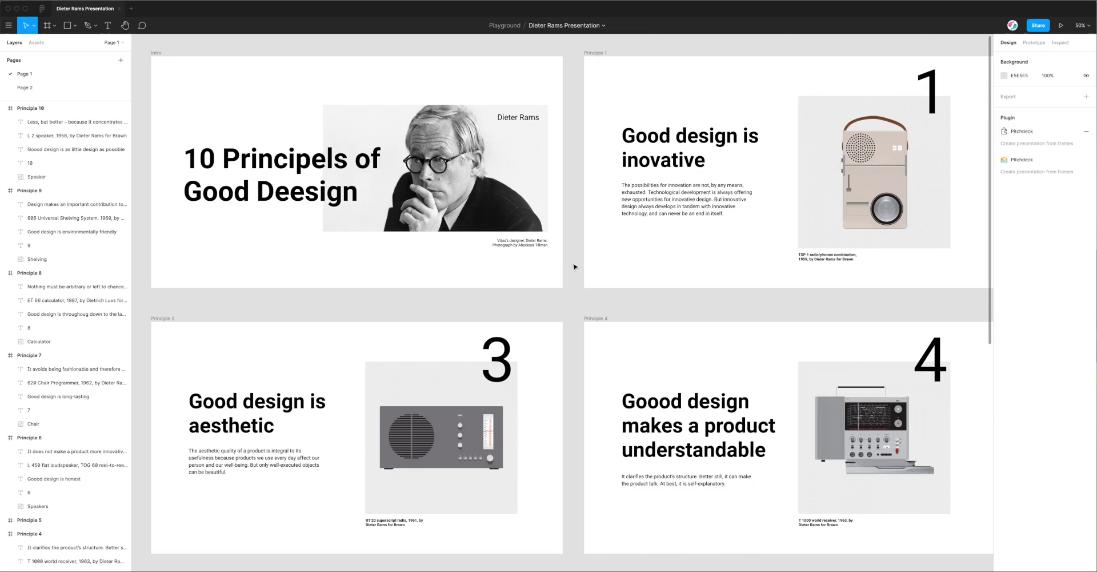
# Scroll up the canvas to look over the Dieter Rams presentation slides.
pyautogui.scroll(2, 575, 267)
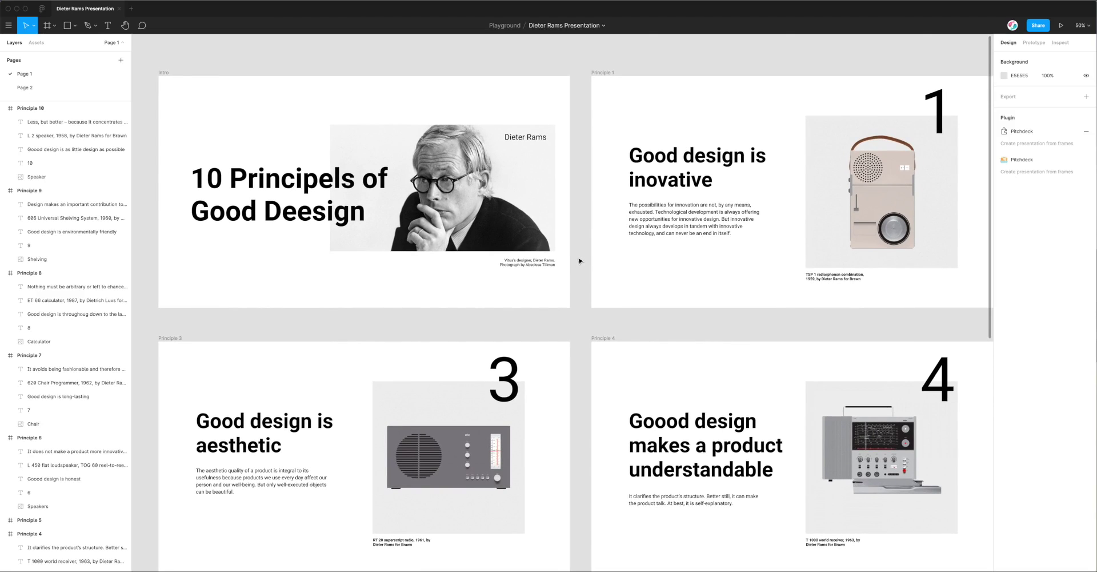
pyautogui.scroll(1, 581, 261)
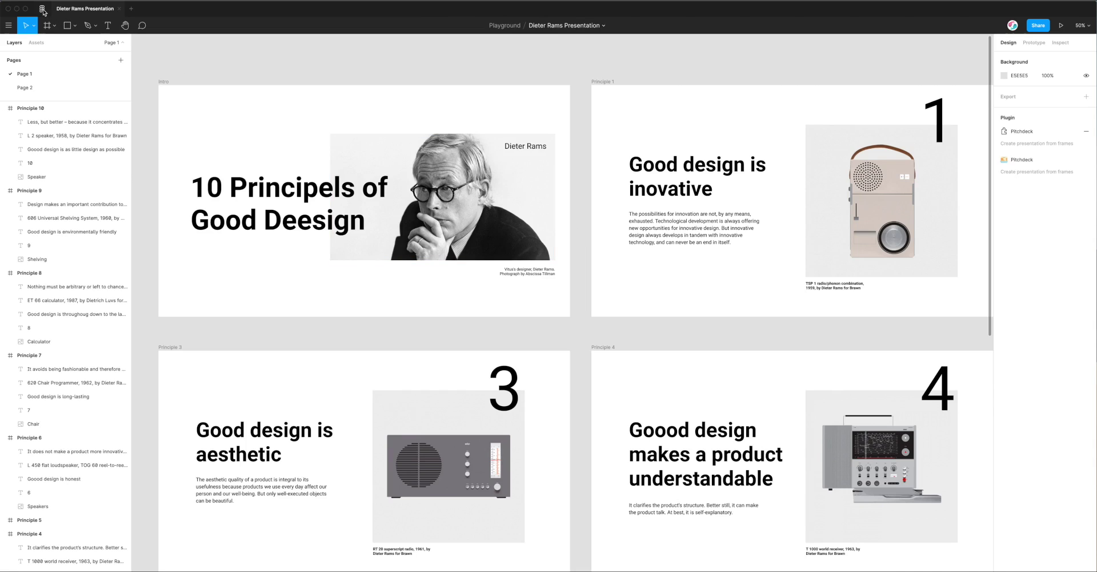
# Check the 'pitchdeck' plugin search results, then return to the Dieter Rams Presentation file.
pyautogui.click(42, 9)
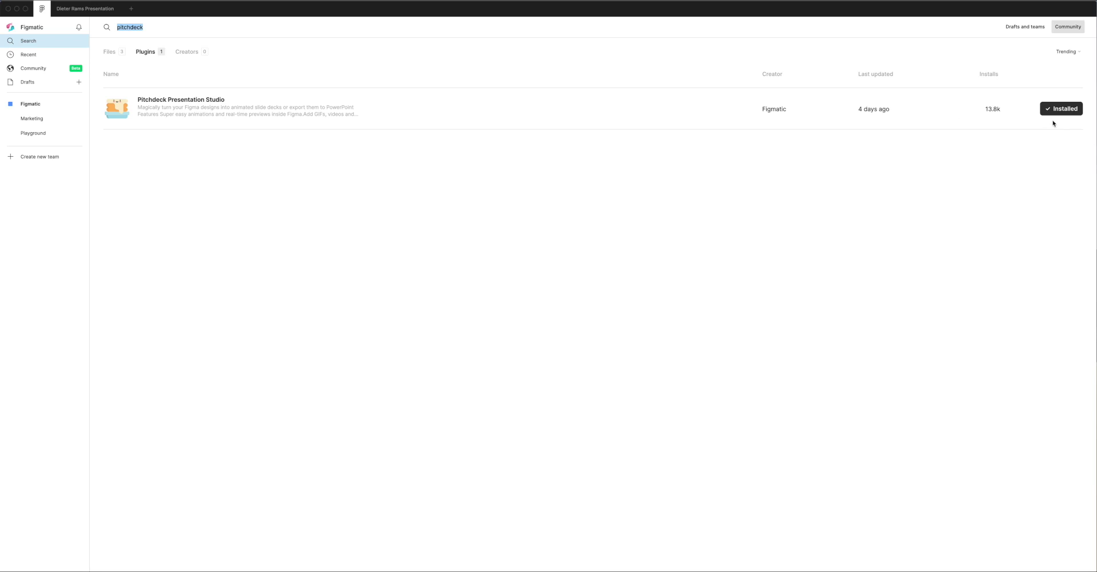
pyautogui.click(88, 9)
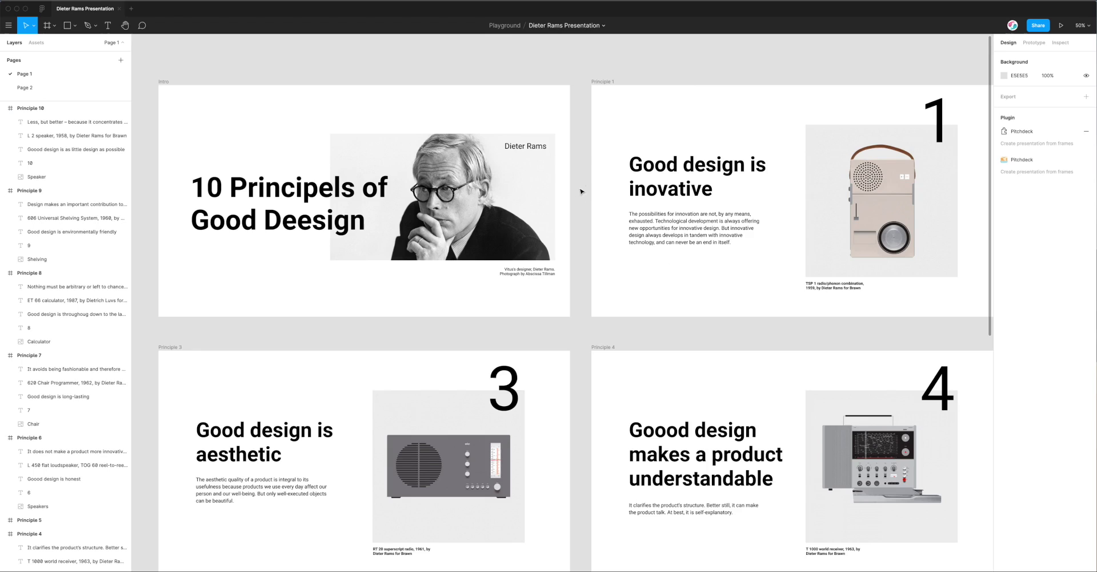
# Run Pitchdeck Presentation Studio from the canvas right-click Plugins menu.
pyautogui.rightClick(578, 145)
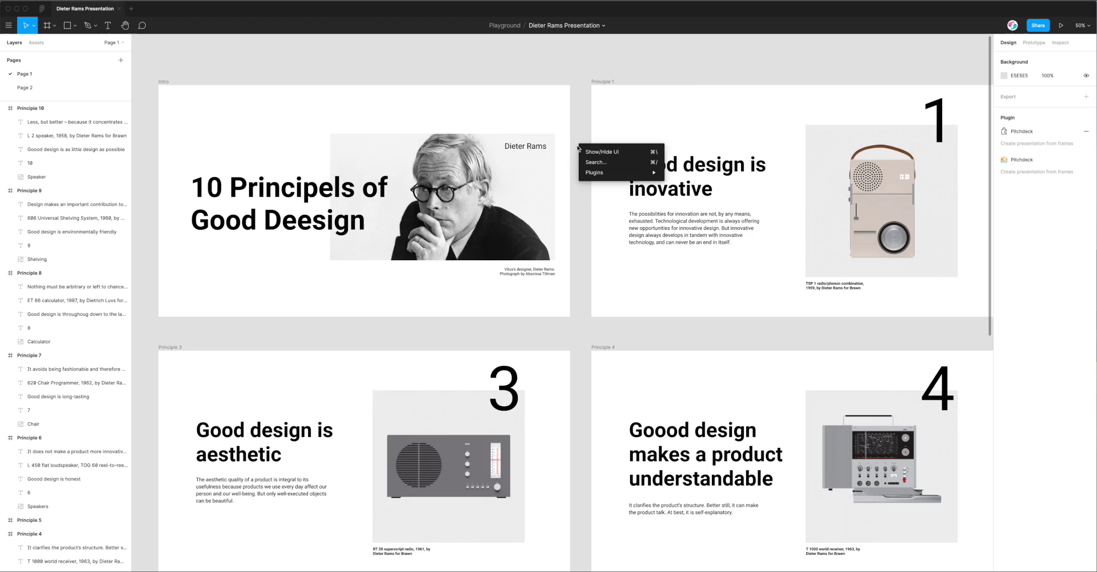
pyautogui.moveTo(598, 173)
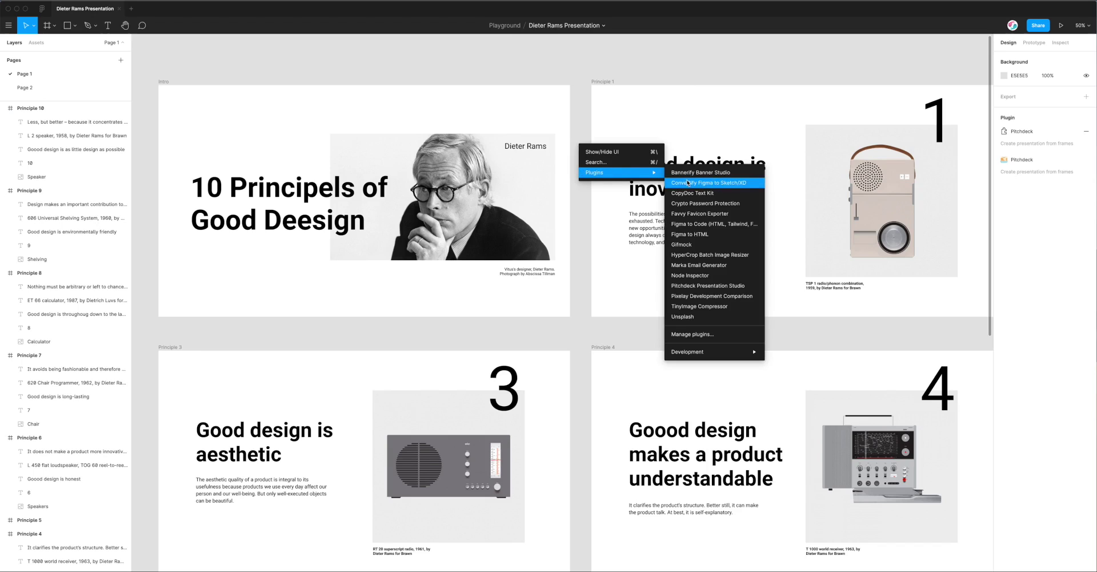
pyautogui.click(695, 286)
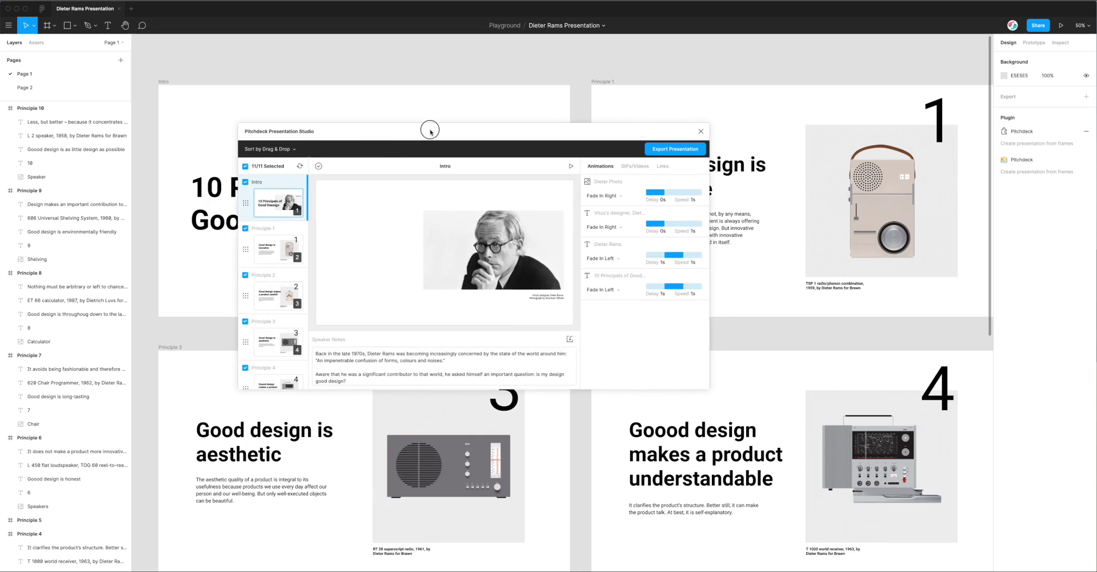
# Move the plugin window to the right and open its Spell Check Slides panel.
pyautogui.moveTo(431, 131); pyautogui.dragTo(613, 122)
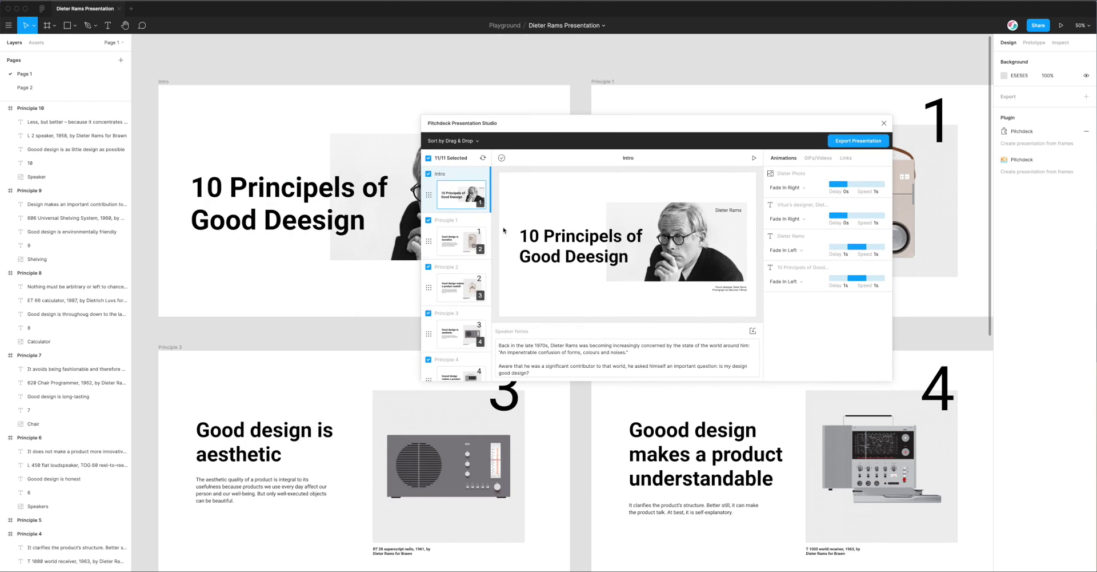
pyautogui.scroll(-3, 458, 216)
pyautogui.scroll(3, 458, 216)
pyautogui.moveTo(545, 129); pyautogui.dragTo(549, 123)
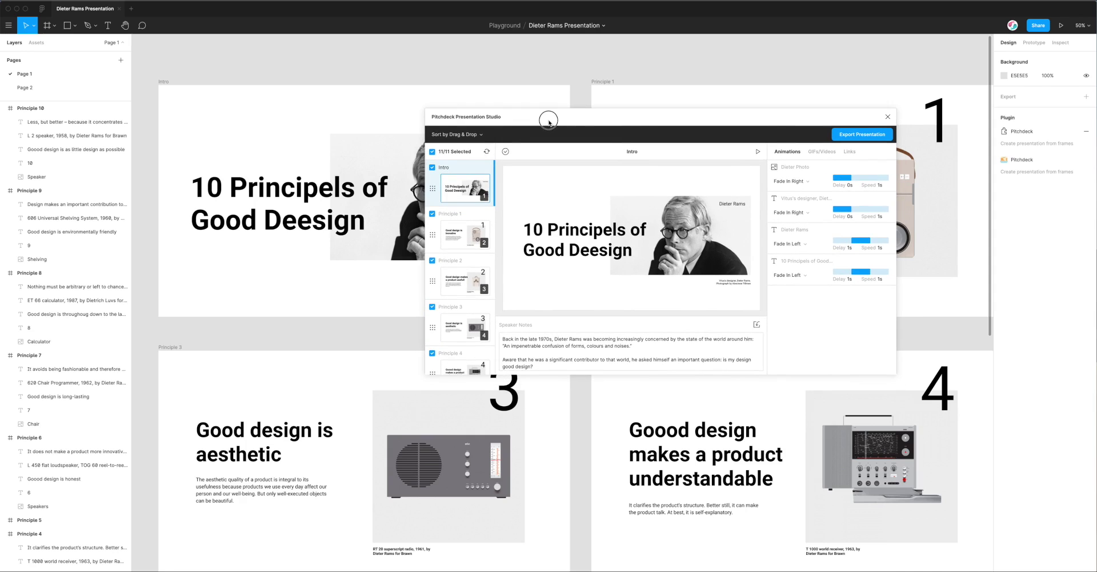
pyautogui.click(506, 153)
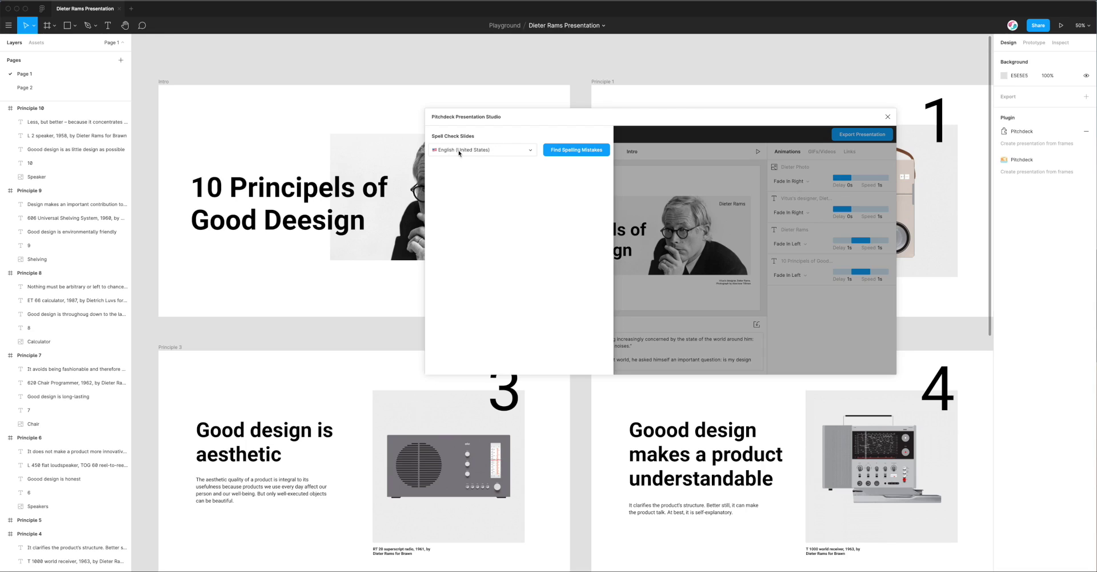
# Set the spell-check language to Nederlands from the language list.
pyautogui.click(510, 152)
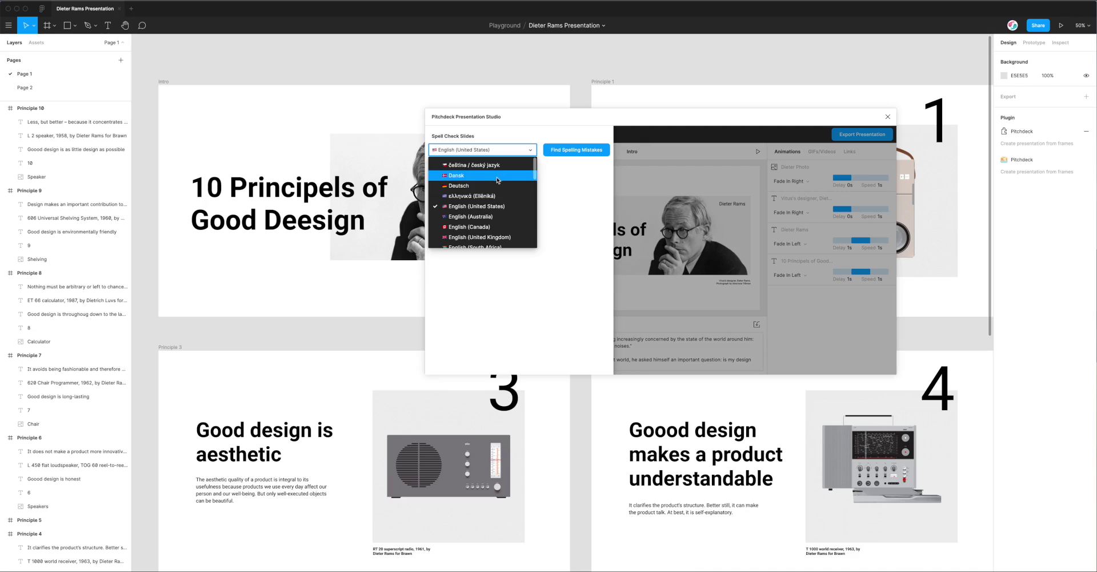
pyautogui.scroll(-5, 497, 182)
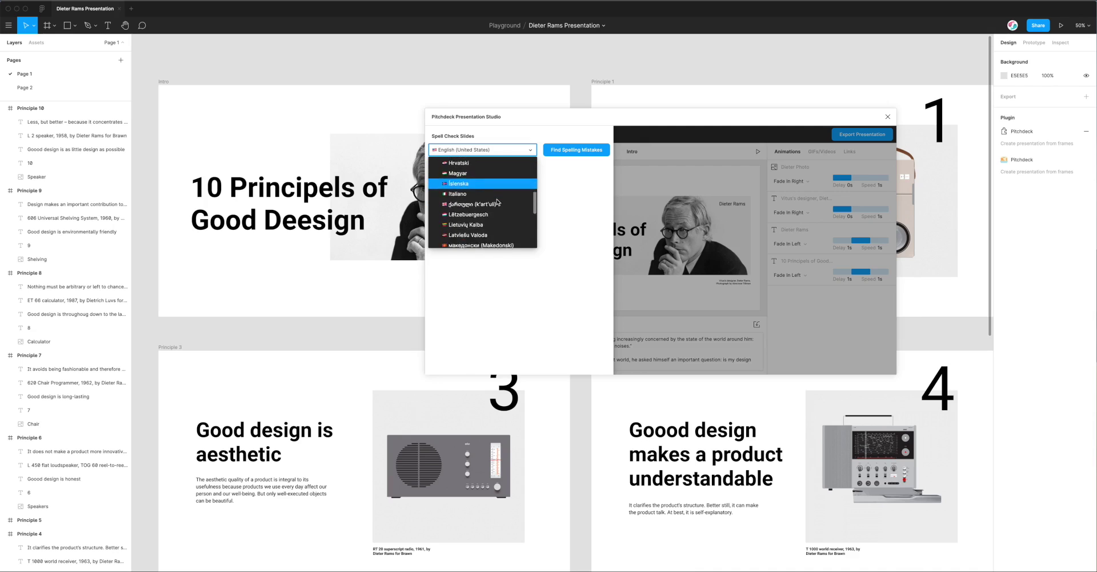
pyautogui.scroll(-5, 496, 200)
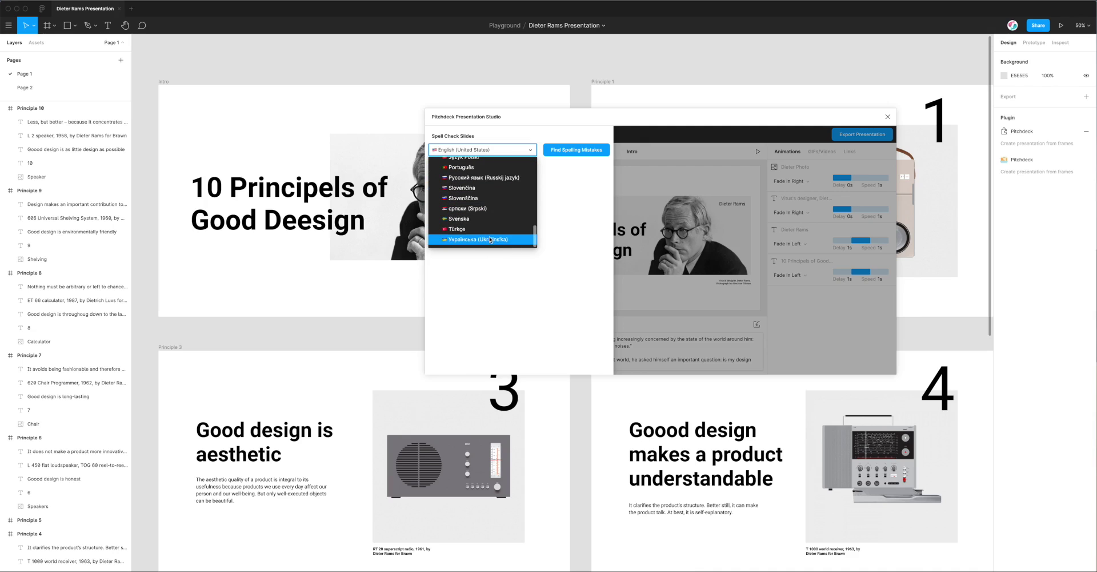
pyautogui.scroll(2, 487, 211)
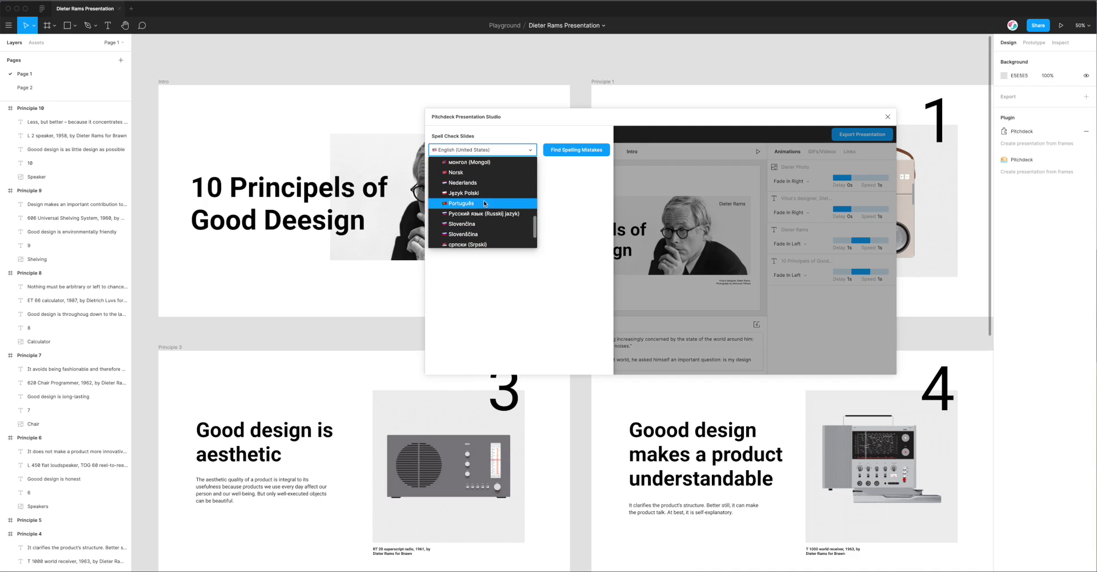
pyautogui.scroll(1, 469, 207)
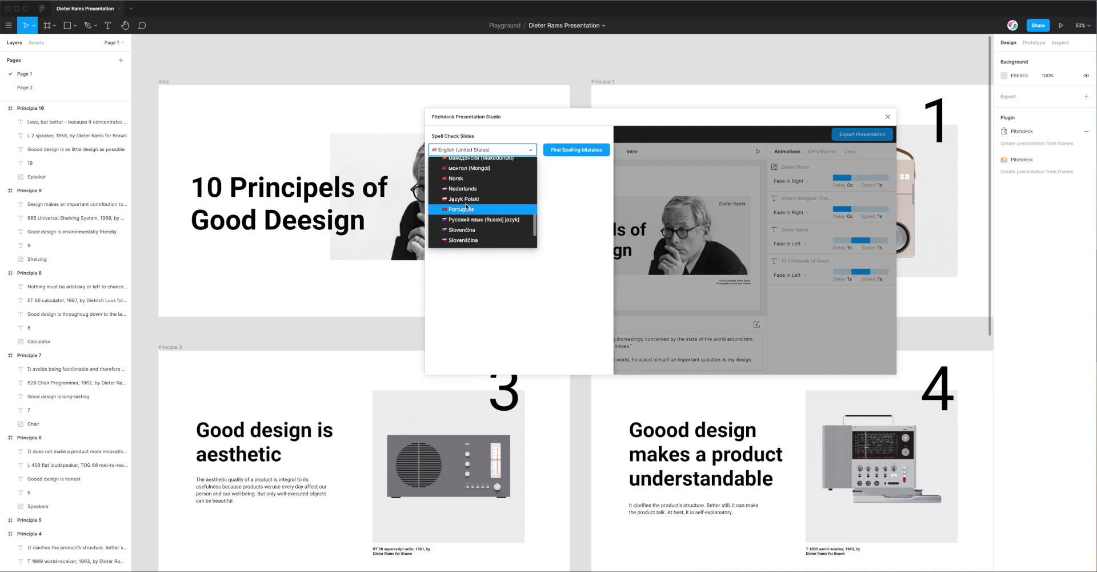
pyautogui.scroll(1, 467, 207)
pyautogui.click(472, 203)
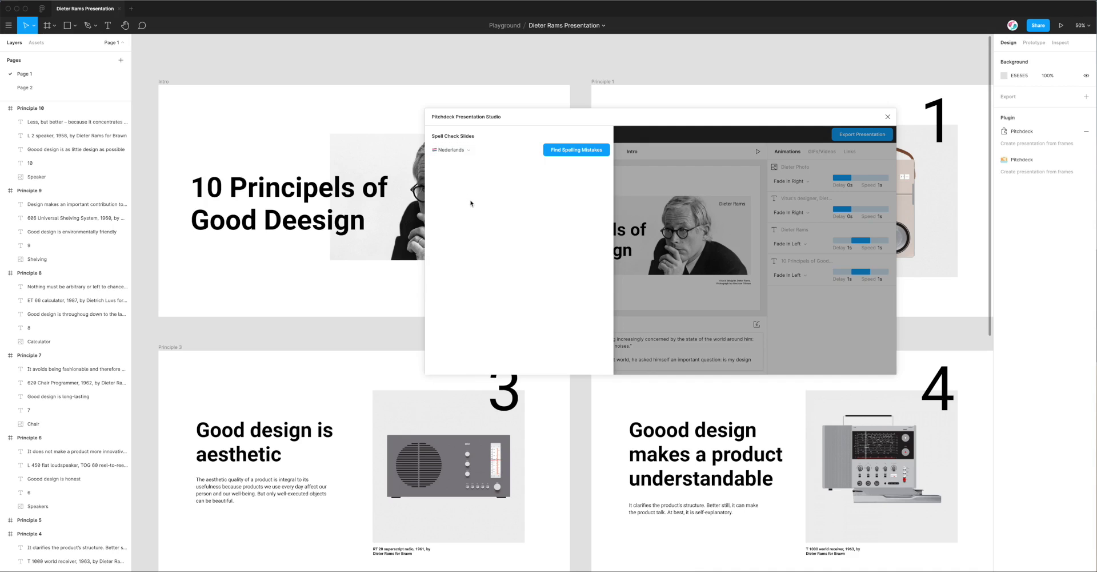
# Switch the language to English (Australia) and scan the slides for spelling mistakes.
pyautogui.click(466, 150)
pyautogui.scroll(5, 475, 207)
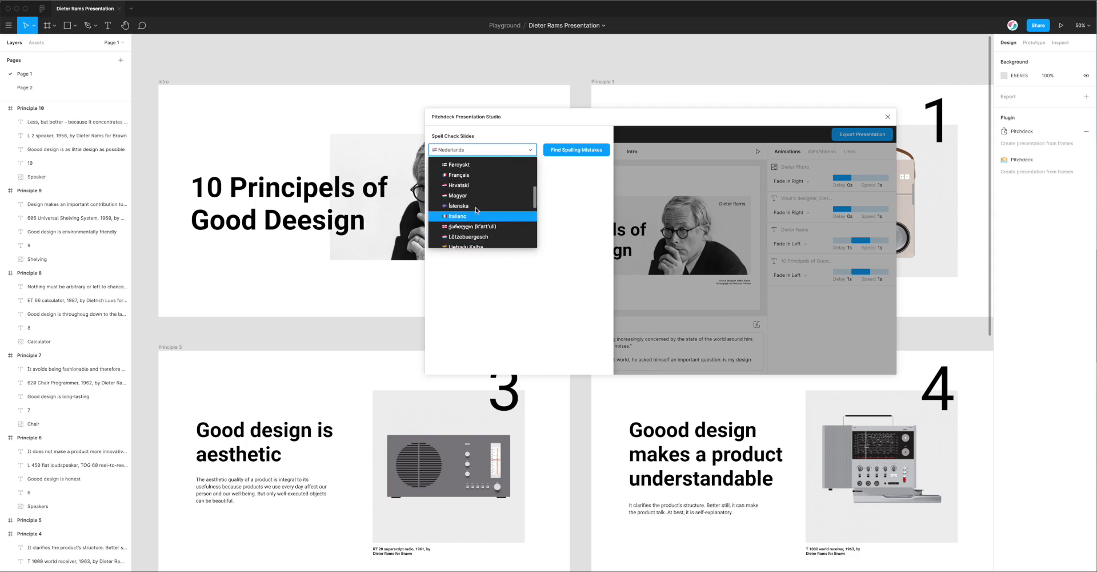
pyautogui.scroll(2, 473, 212)
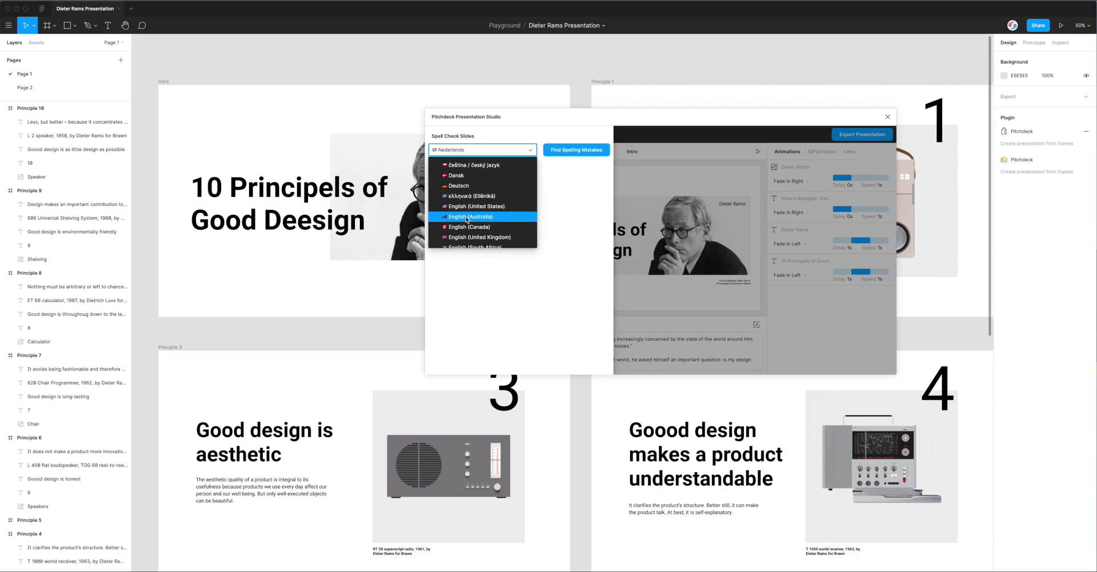
pyautogui.click(473, 217)
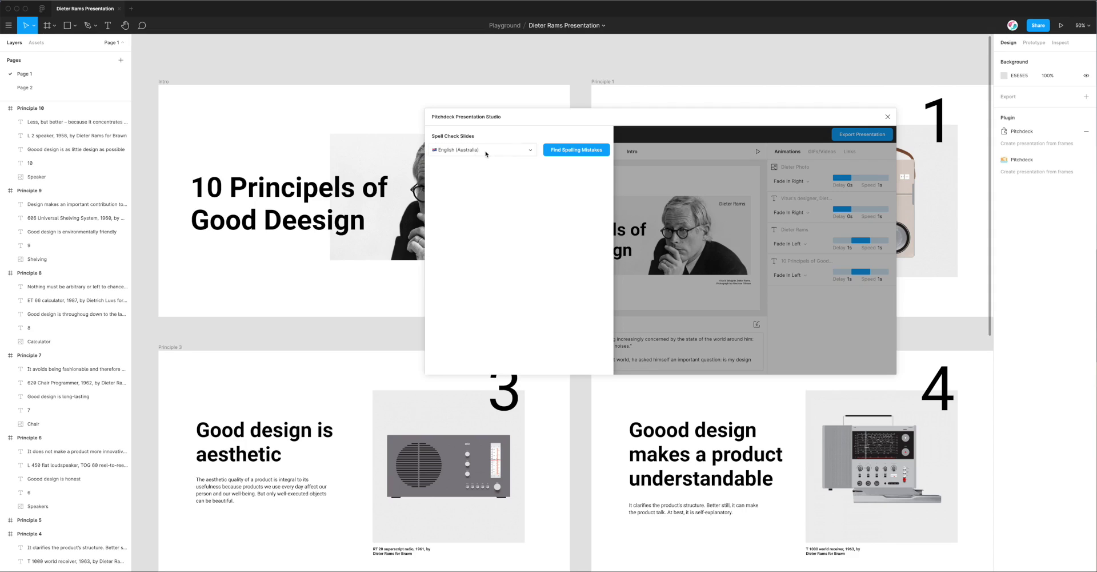
pyautogui.click(574, 152)
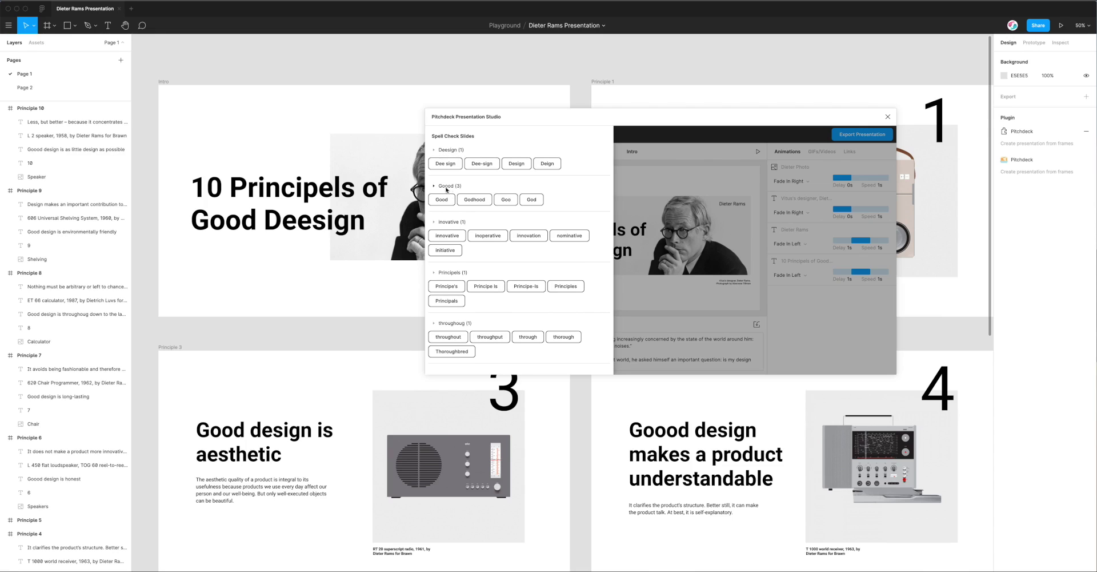
# Review the list of flagged misspellings and shift the plugin window right.
pyautogui.scroll(-2, 454, 220)
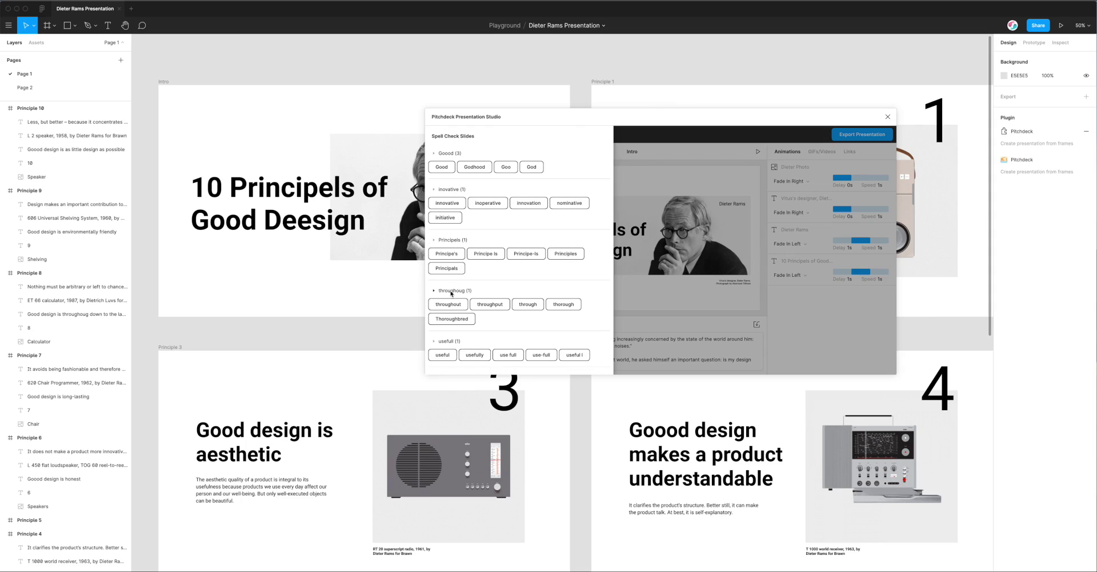
pyautogui.scroll(2, 468, 326)
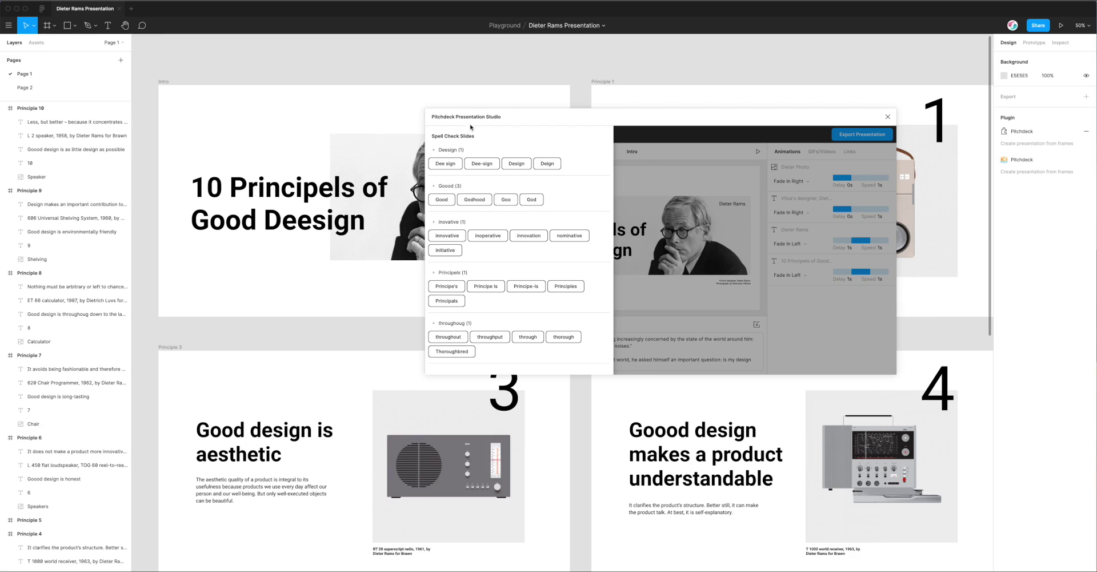
pyautogui.moveTo(471, 127); pyautogui.dragTo(512, 125)
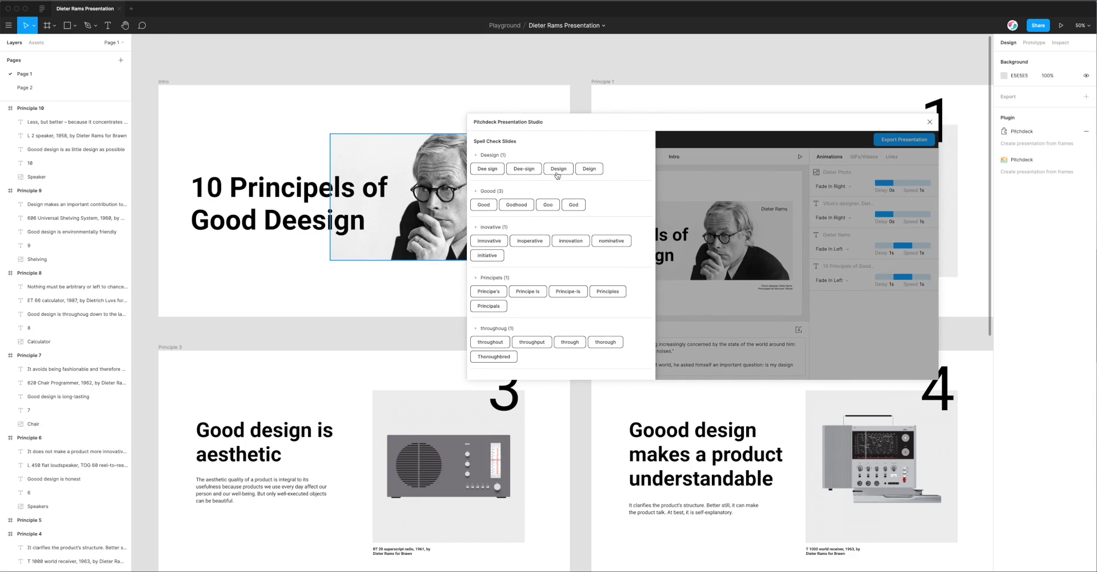
# Fix the title's Deesign to Design, after trying and undoing Design and Dee-sign.
pyautogui.click(557, 169)
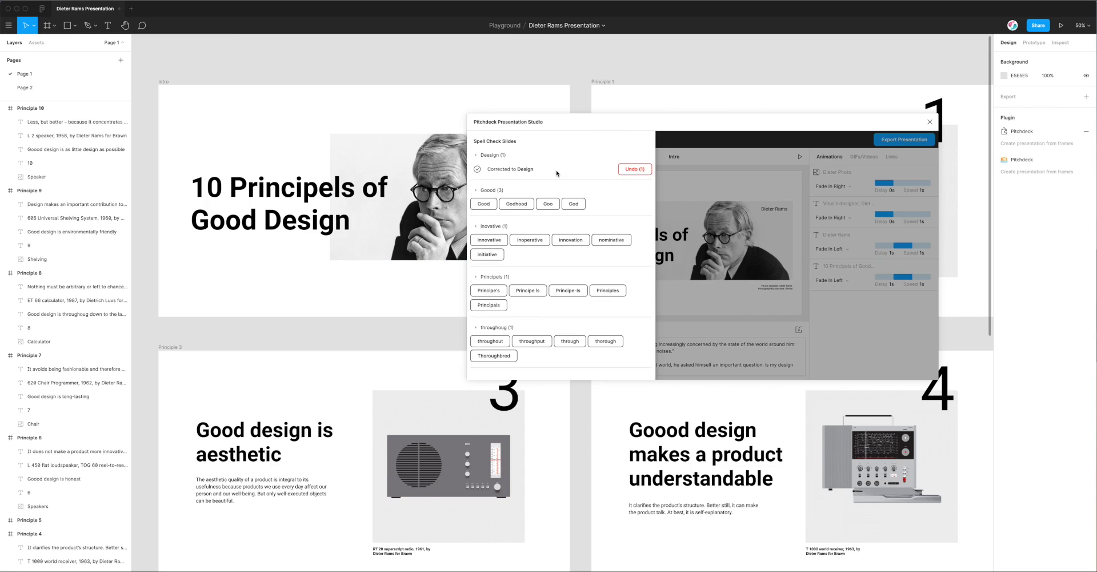
pyautogui.click(631, 170)
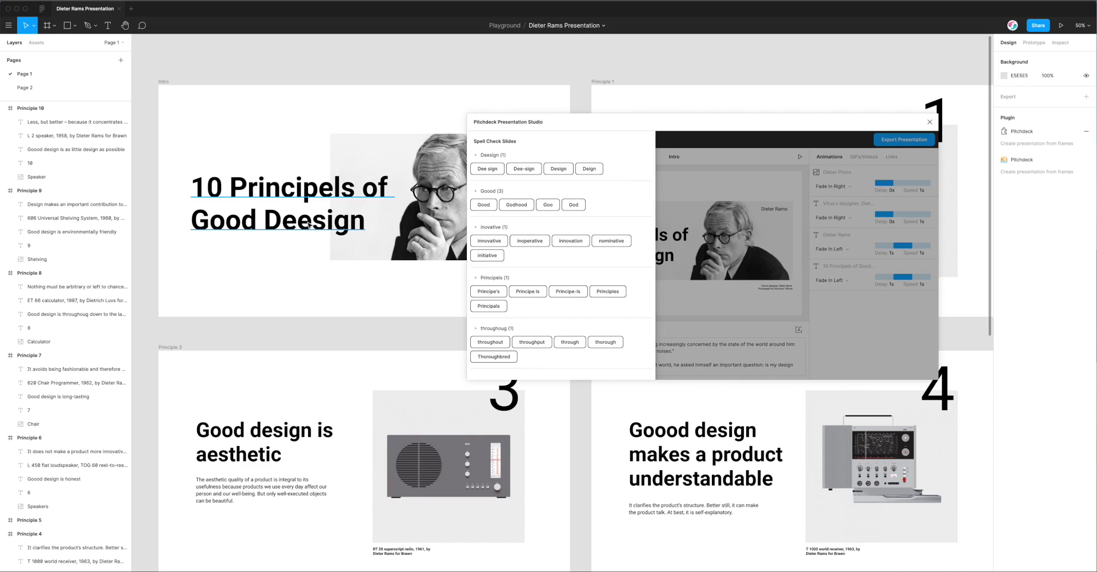
pyautogui.click(524, 169)
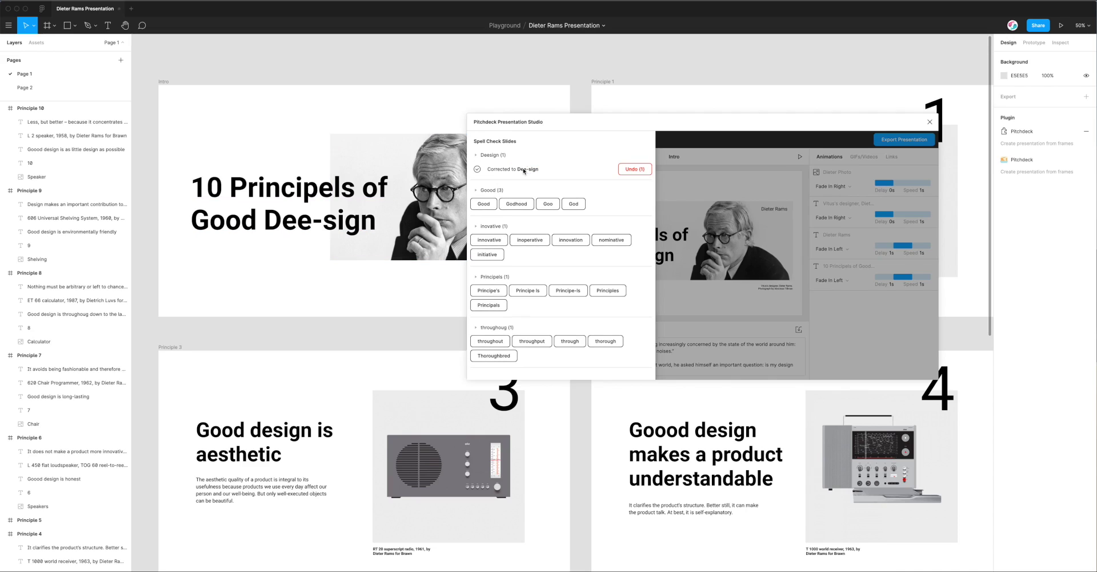
pyautogui.click(628, 171)
pyautogui.click(559, 169)
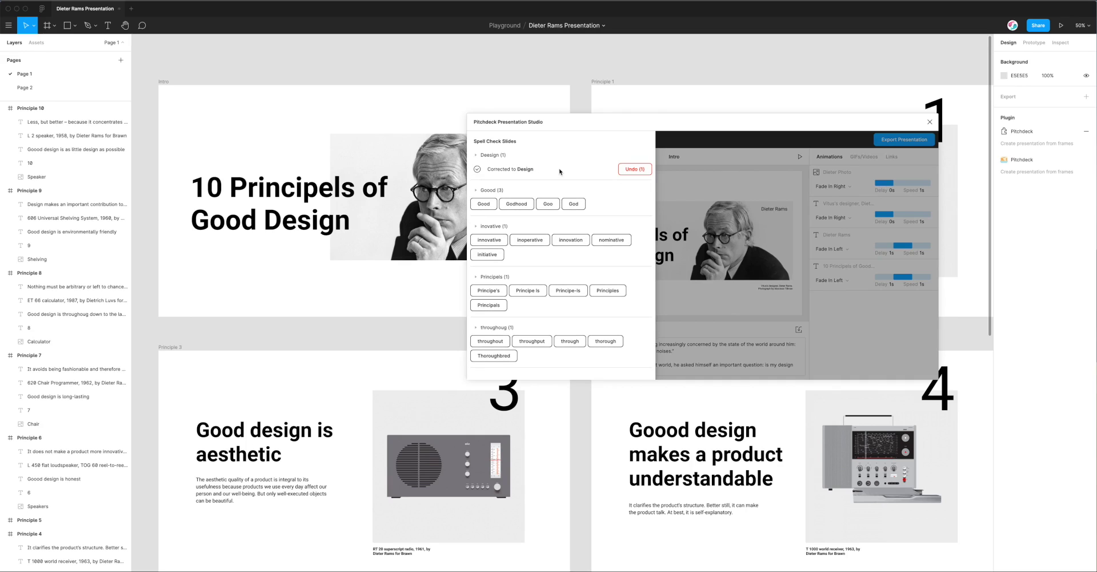
pyautogui.scroll(-2, 601, 207)
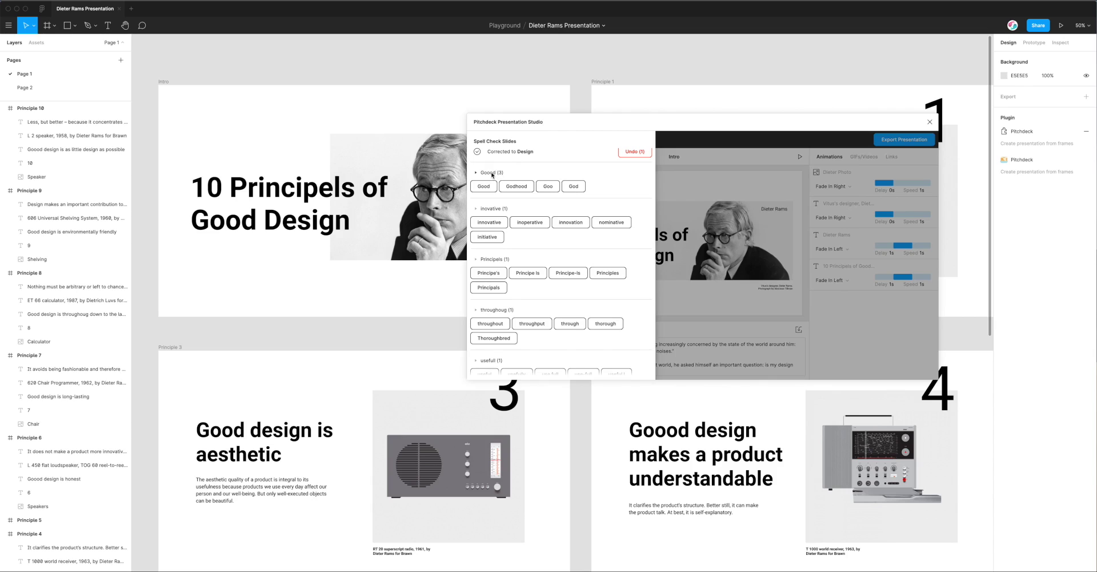
# Expand Goood (3) and jump to its Principle 4, 6 and 10 slides.
pyautogui.click(492, 174)
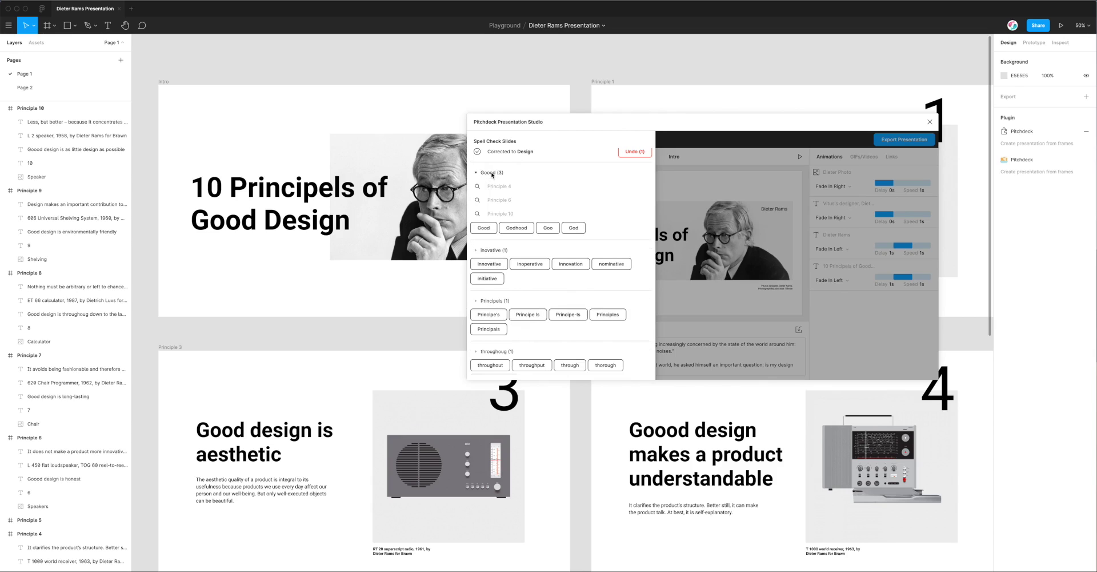
pyautogui.click(479, 189)
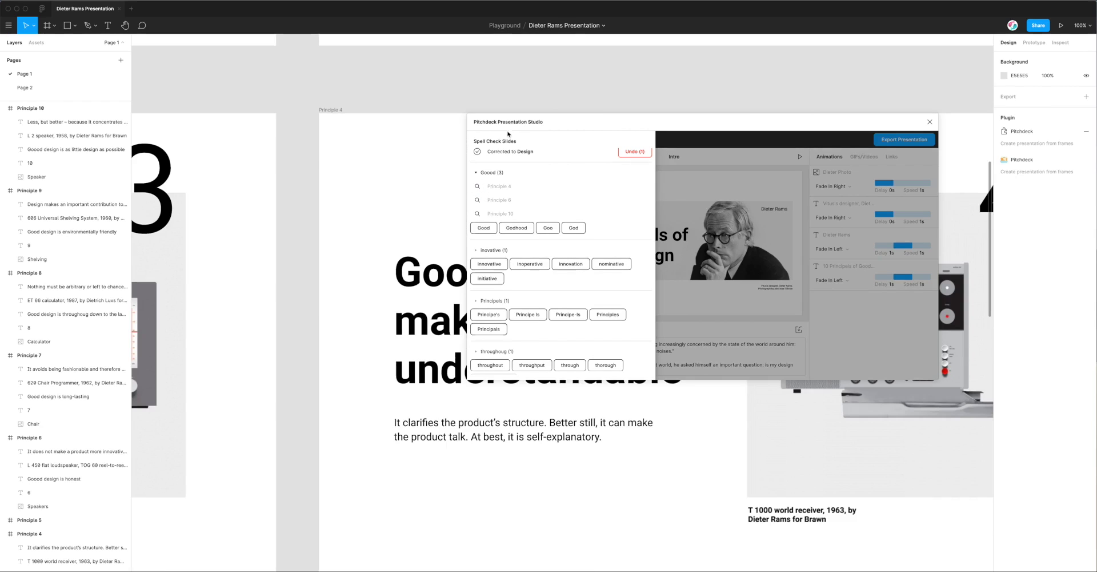
pyautogui.moveTo(511, 124); pyautogui.dragTo(630, 126)
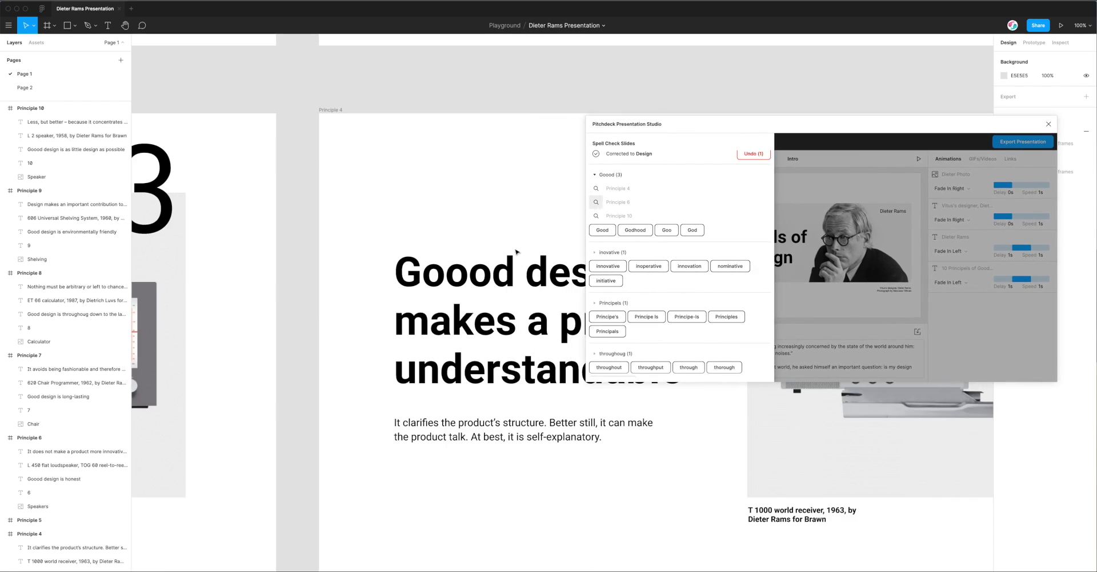
pyautogui.click(592, 204)
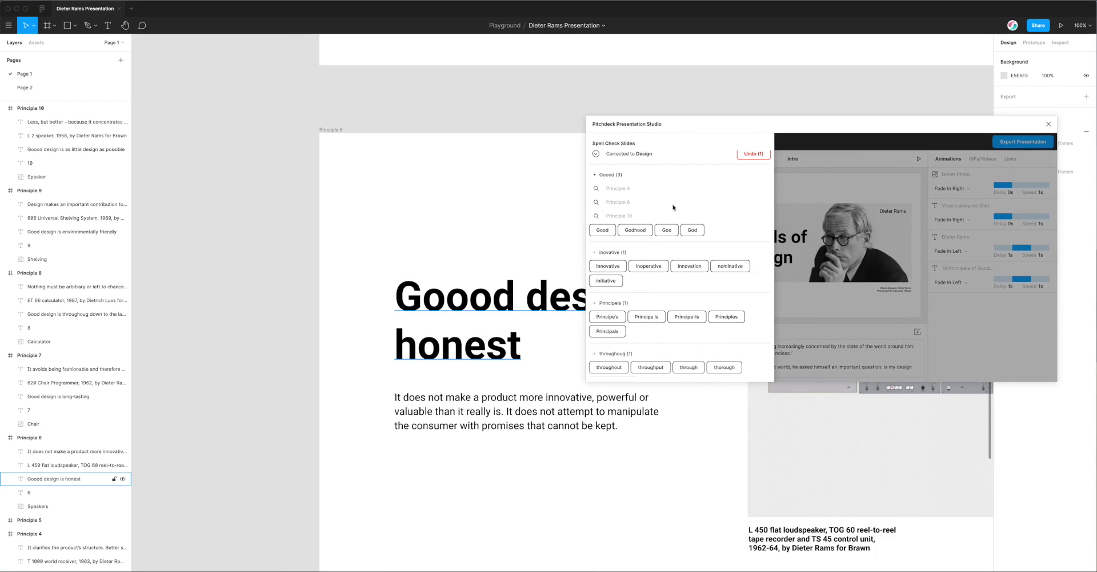
pyautogui.click(596, 215)
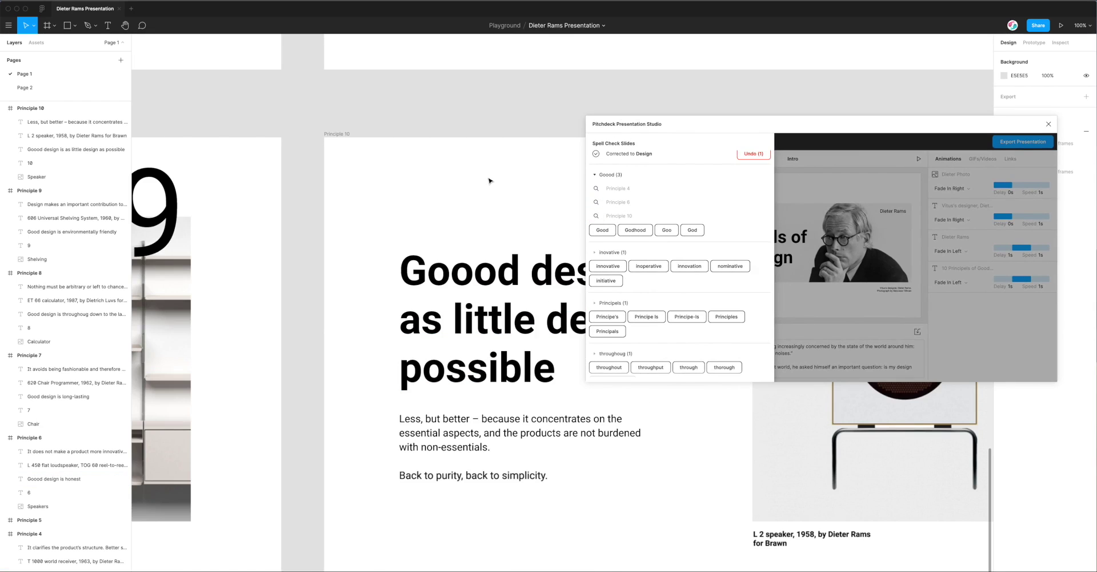
pyautogui.scroll(-1, 490, 180)
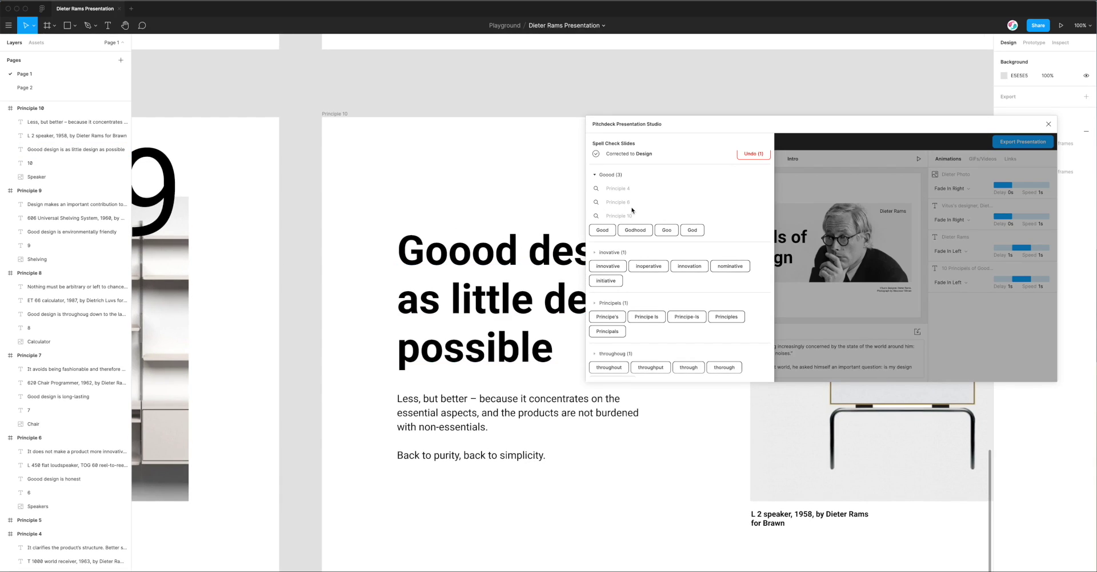
# Correct Goood to Good on all slides, check Principles 6 and 4, then undo.
pyautogui.click(595, 175)
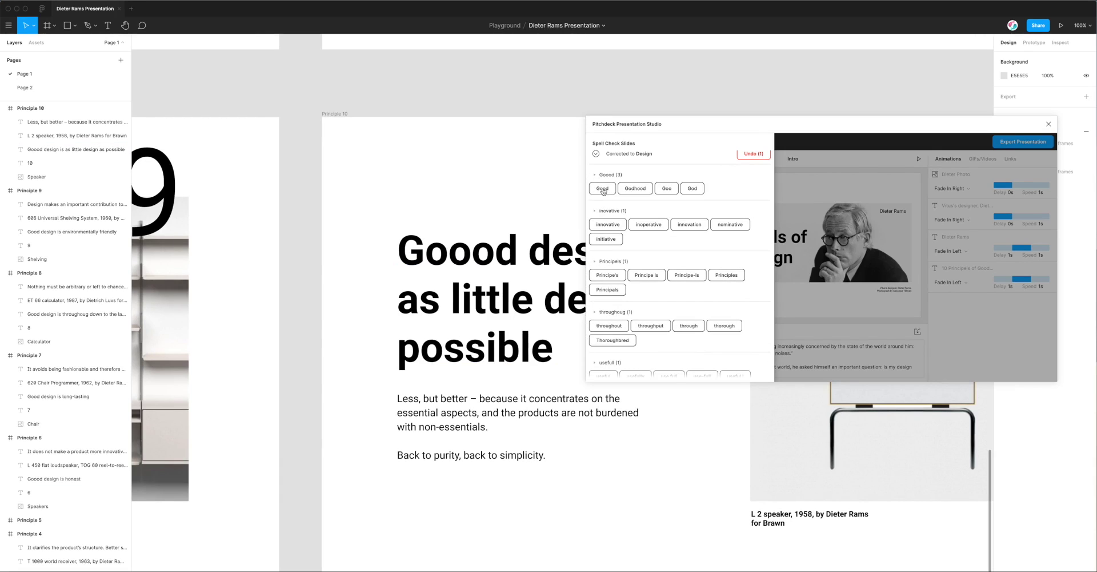
pyautogui.click(602, 189)
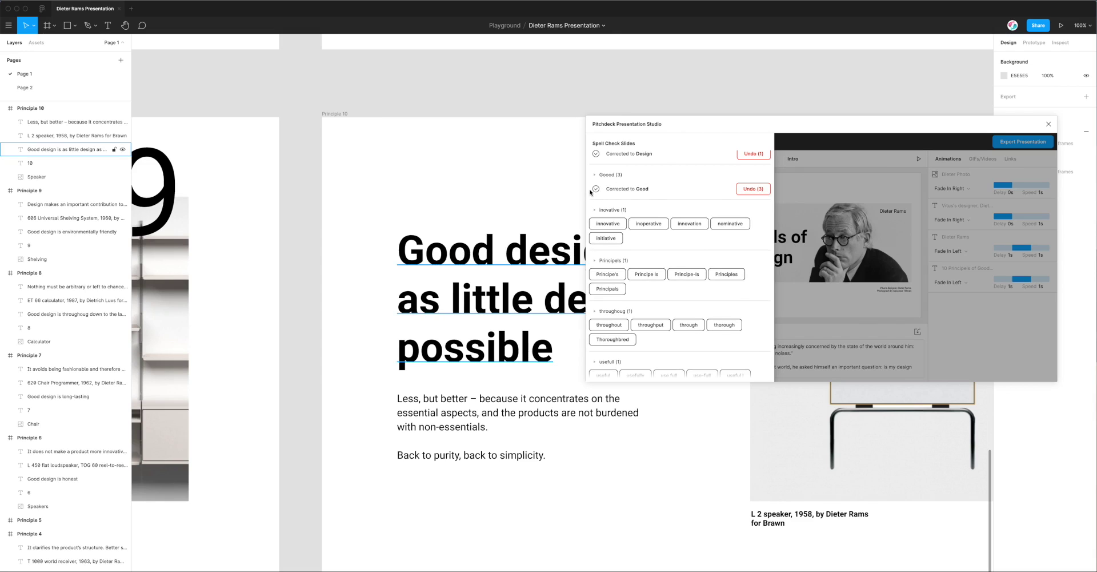
pyautogui.click(595, 174)
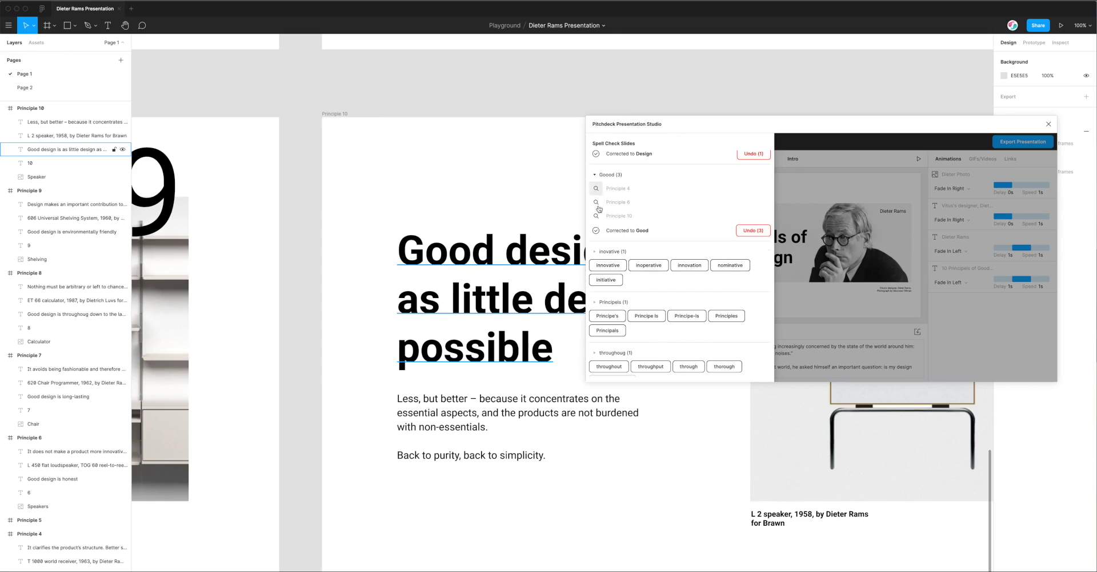
pyautogui.click(597, 202)
pyautogui.click(596, 188)
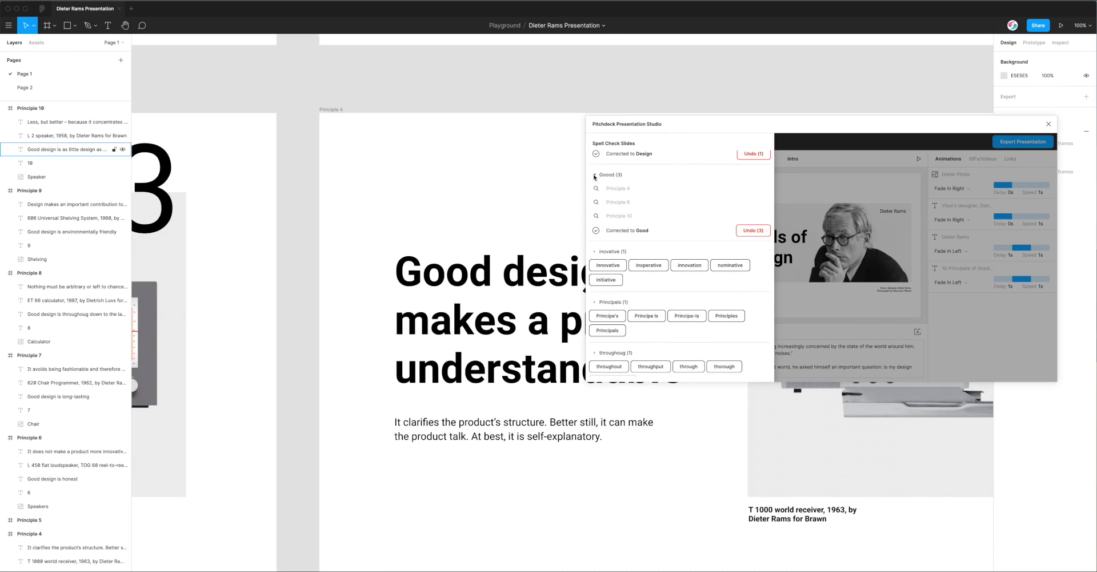
pyautogui.click(594, 175)
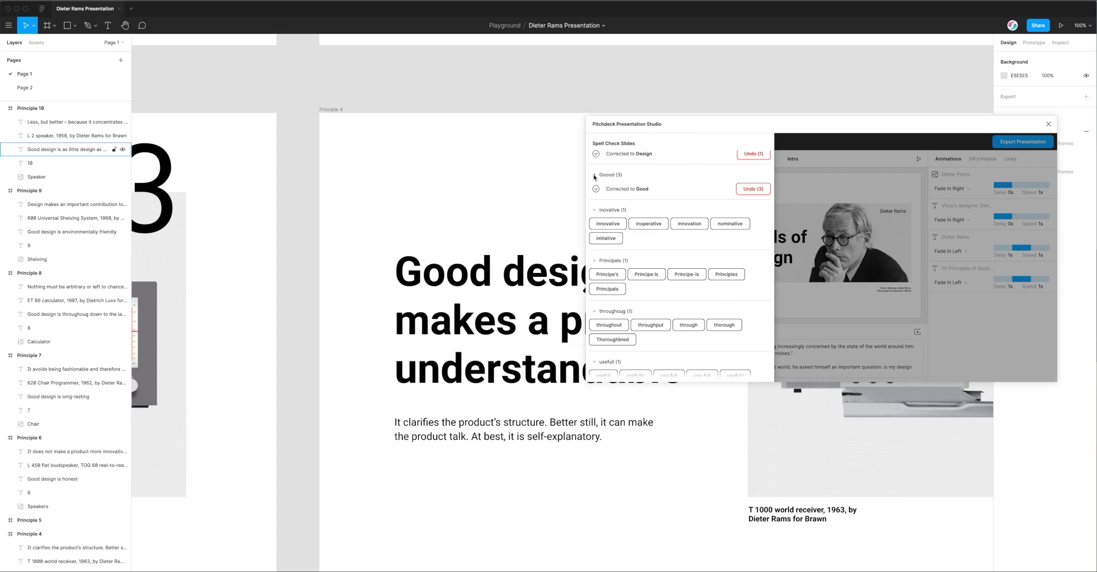
pyautogui.click(749, 189)
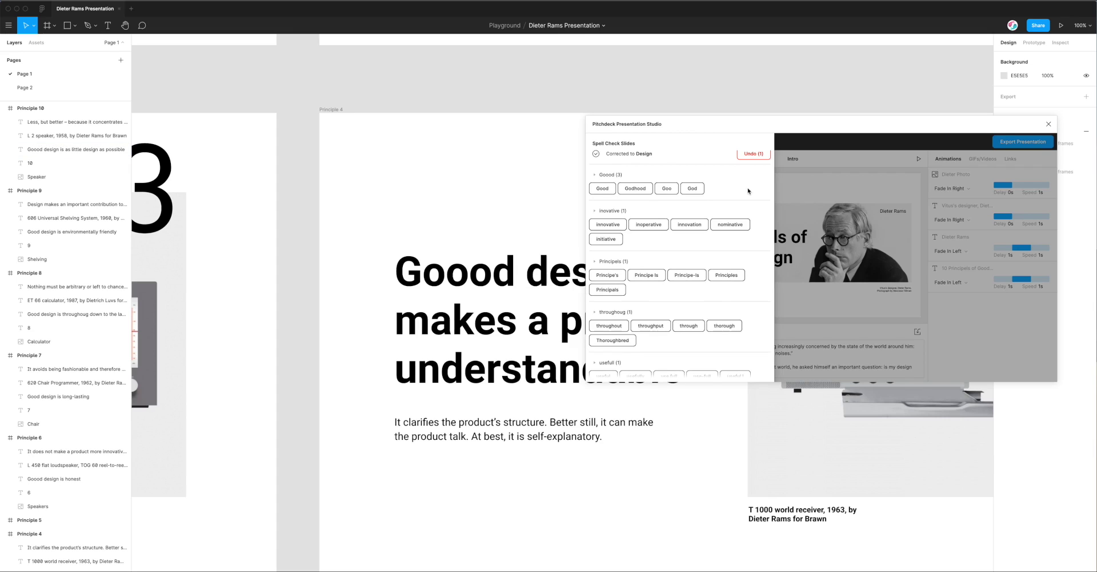
# Reapply the Good correction to all three Goood slides.
pyautogui.click(595, 175)
pyautogui.click(597, 202)
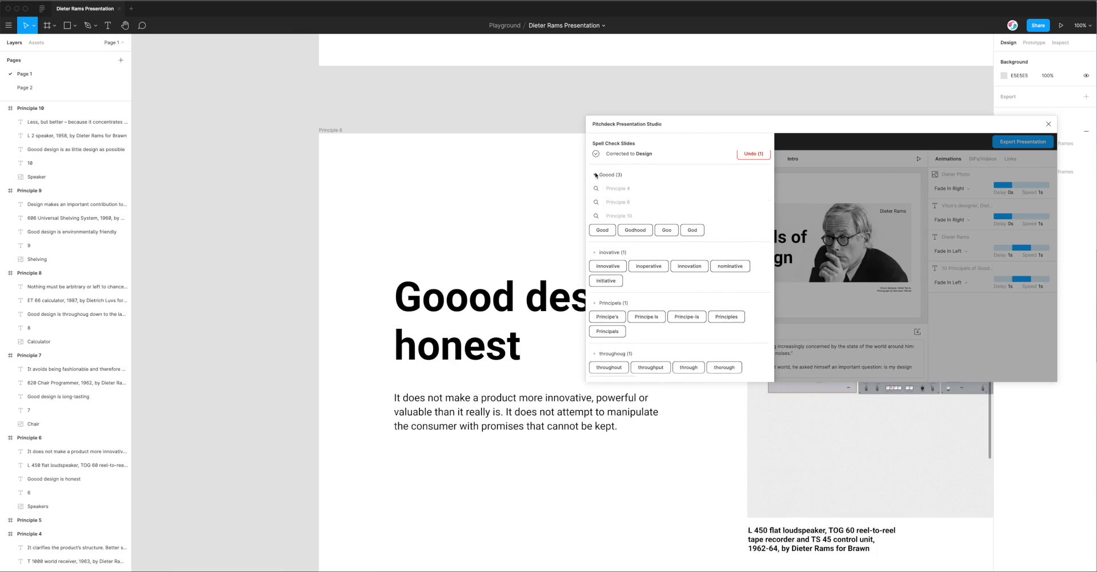
pyautogui.click(604, 190)
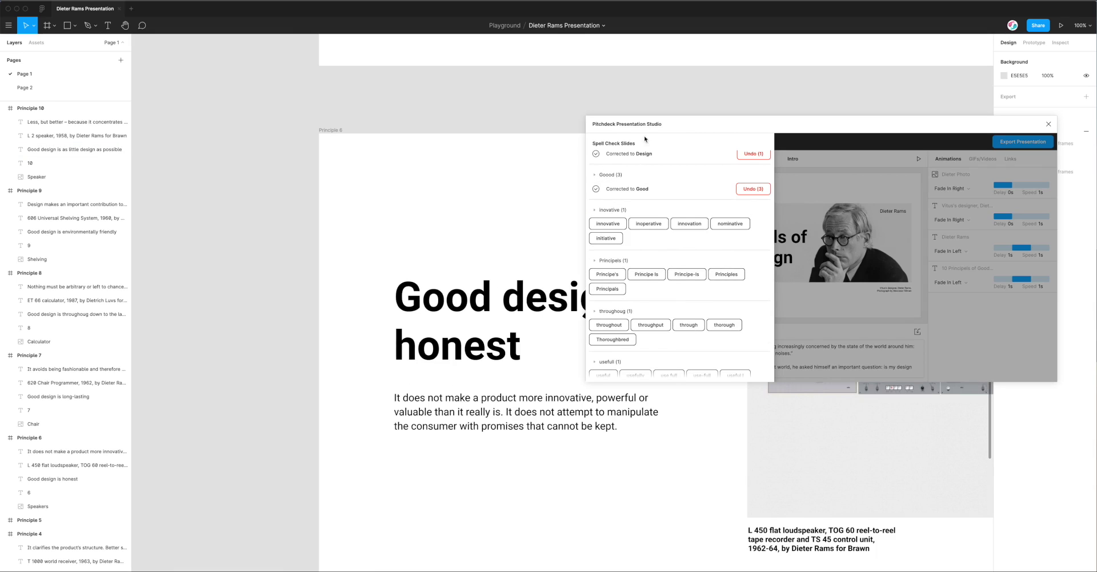
pyautogui.moveTo(634, 124); pyautogui.dragTo(628, 115)
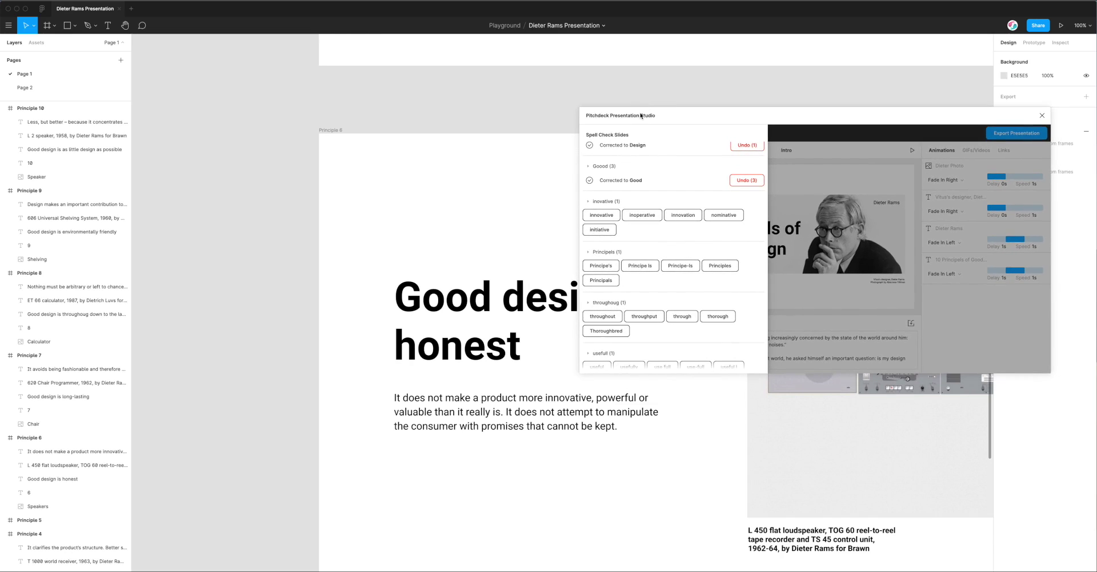
# Correct Inovative, Principels and usefull to Innovative, Principles and useful.
pyautogui.click(599, 217)
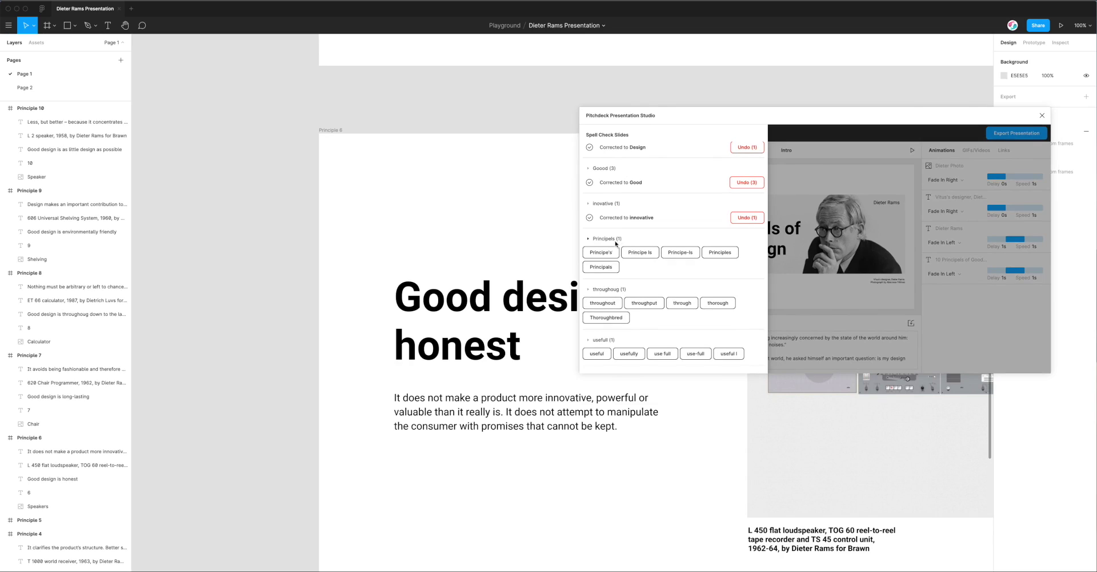
pyautogui.click(720, 253)
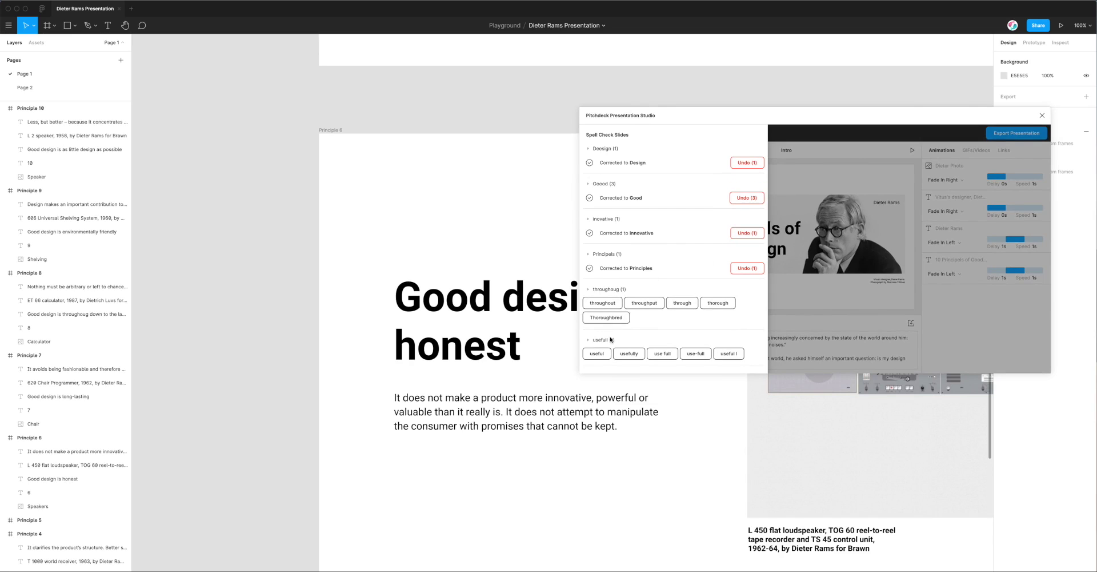
pyautogui.click(597, 353)
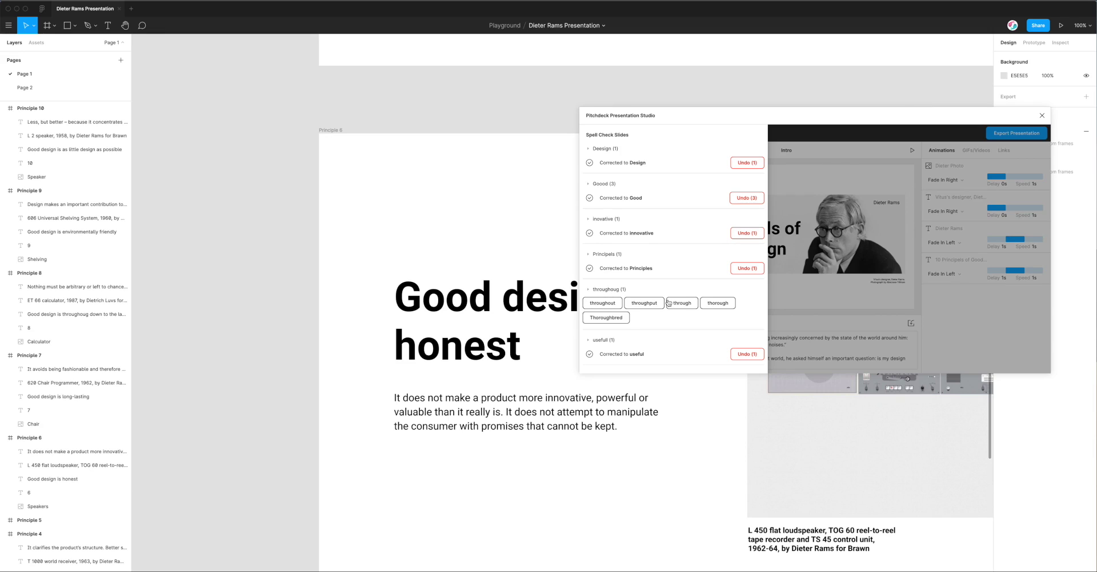
pyautogui.click(604, 289)
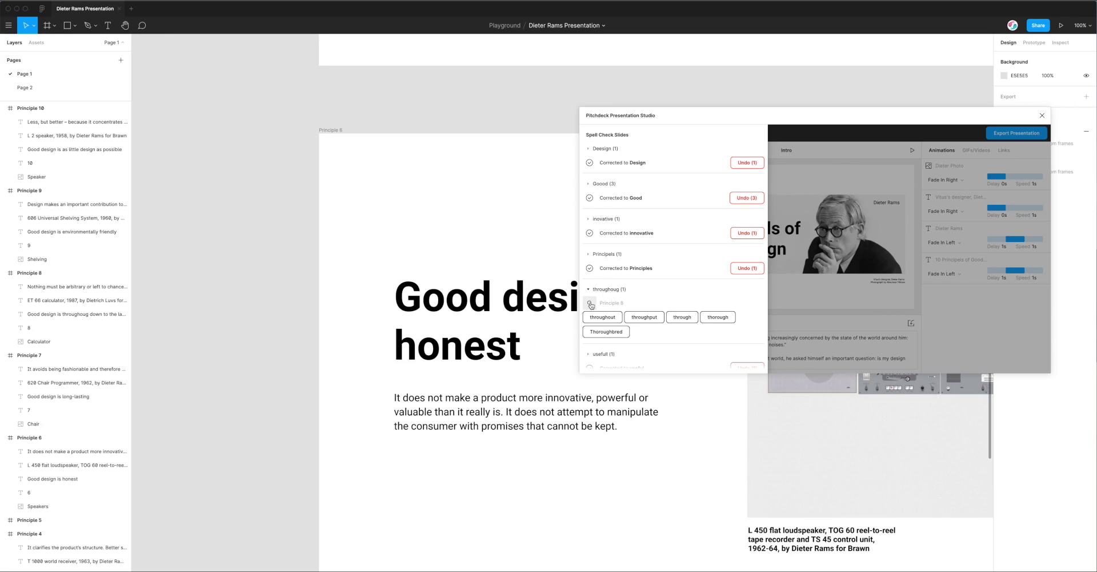
# Jump to Principle 8 and replace throughoug with thorough in its heading.
pyautogui.click(591, 304)
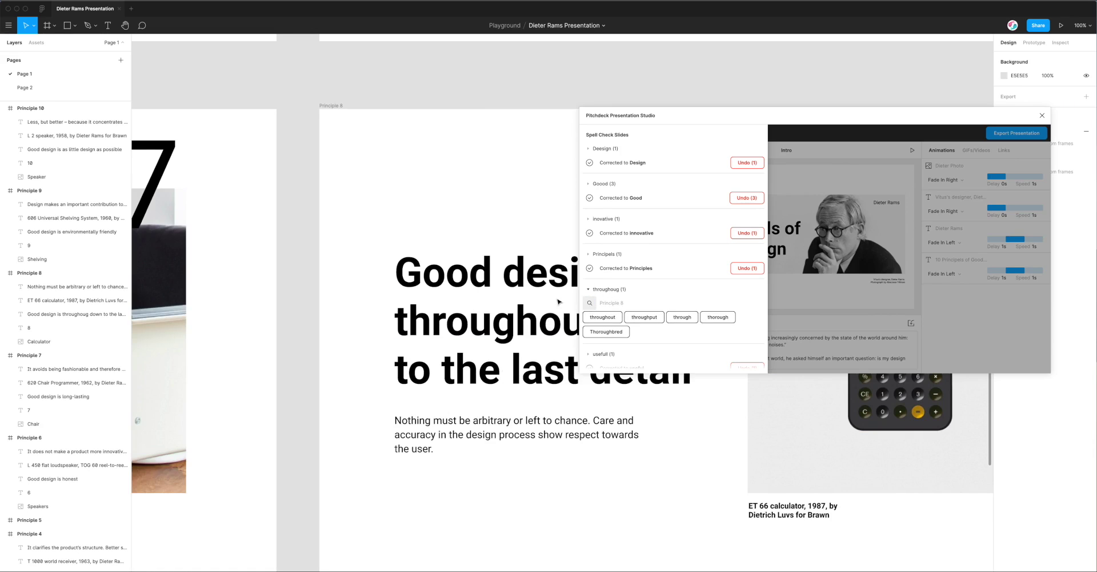
pyautogui.moveTo(652, 117); pyautogui.dragTo(752, 99)
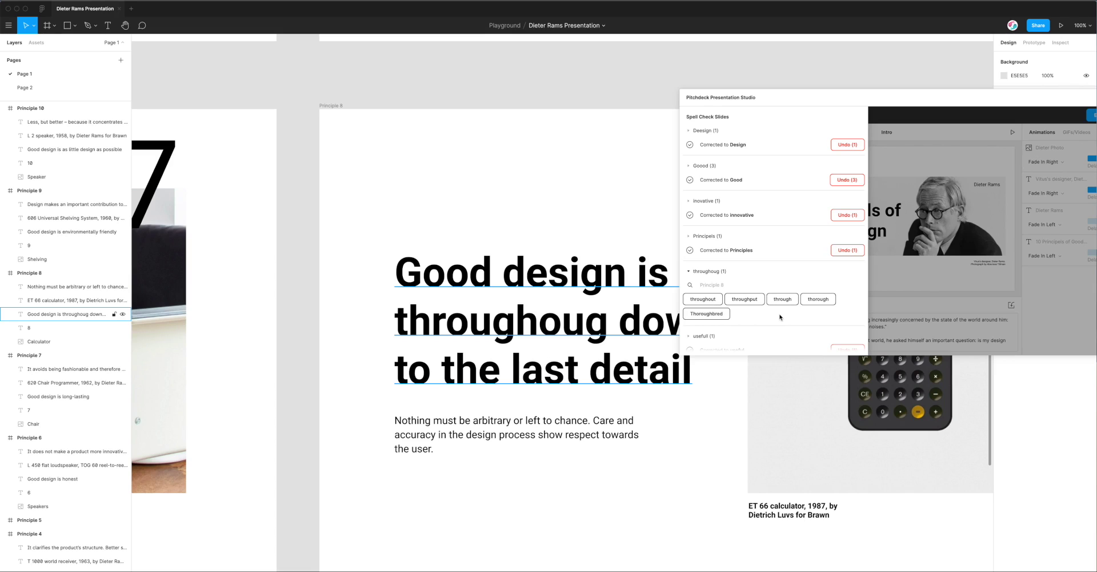
pyautogui.click(818, 299)
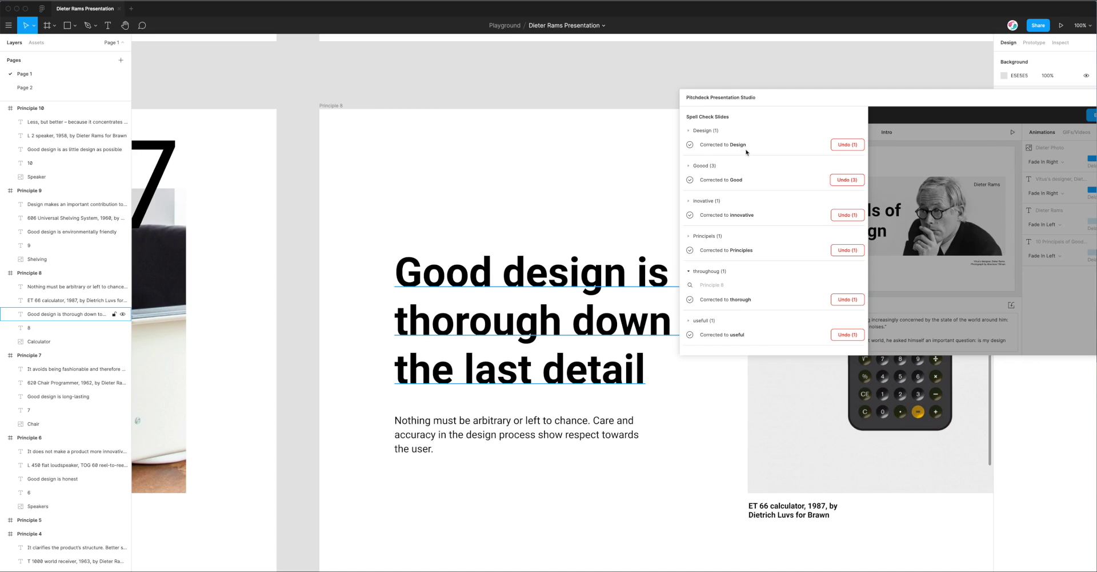
# Reposition the Pitchdeck window at the left, then close spell-check to show all 11 slides.
pyautogui.moveTo(799, 102); pyautogui.dragTo(297, 80)
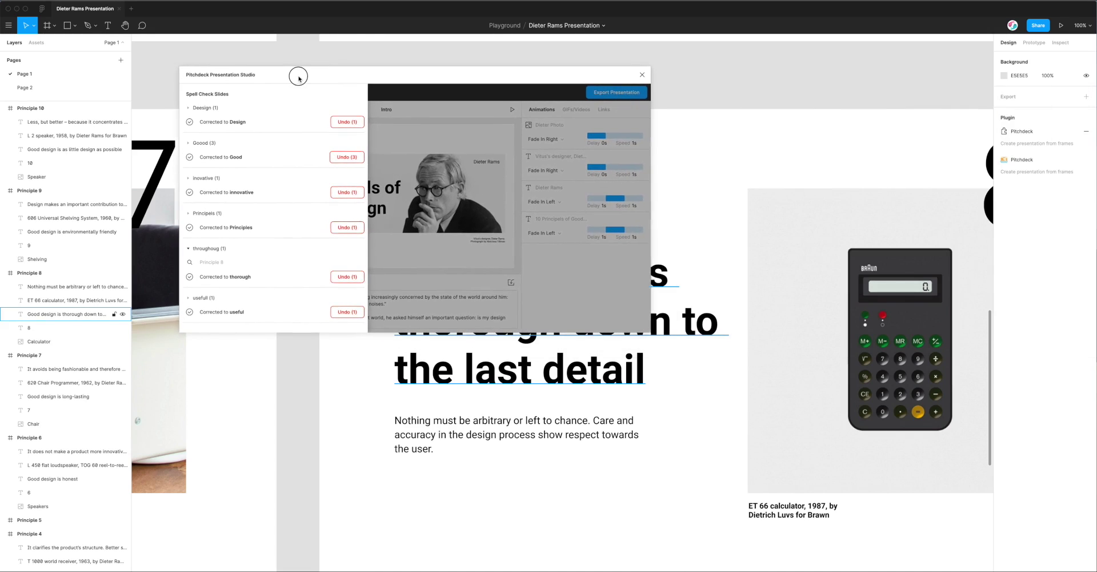
pyautogui.moveTo(365, 80); pyautogui.dragTo(354, 75)
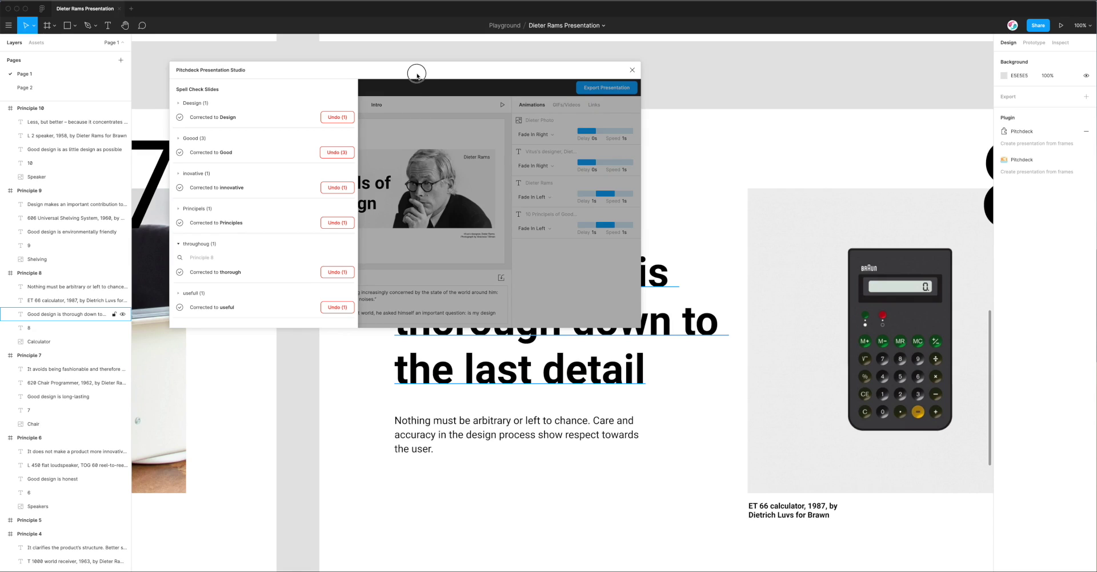
pyautogui.moveTo(416, 74); pyautogui.dragTo(431, 73)
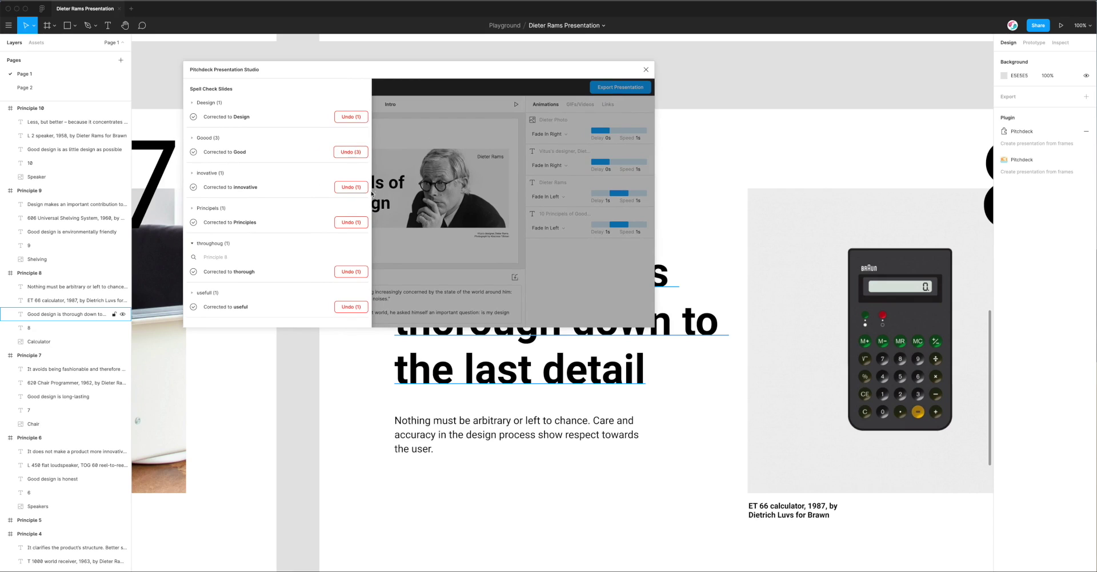
pyautogui.moveTo(348, 70); pyautogui.dragTo(363, 88)
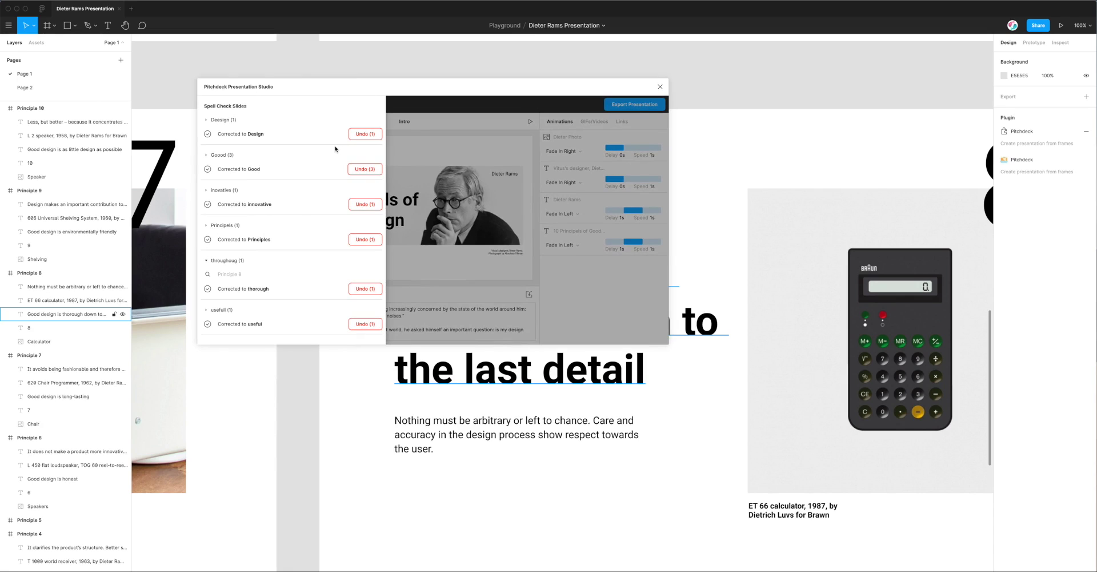
pyautogui.click(409, 110)
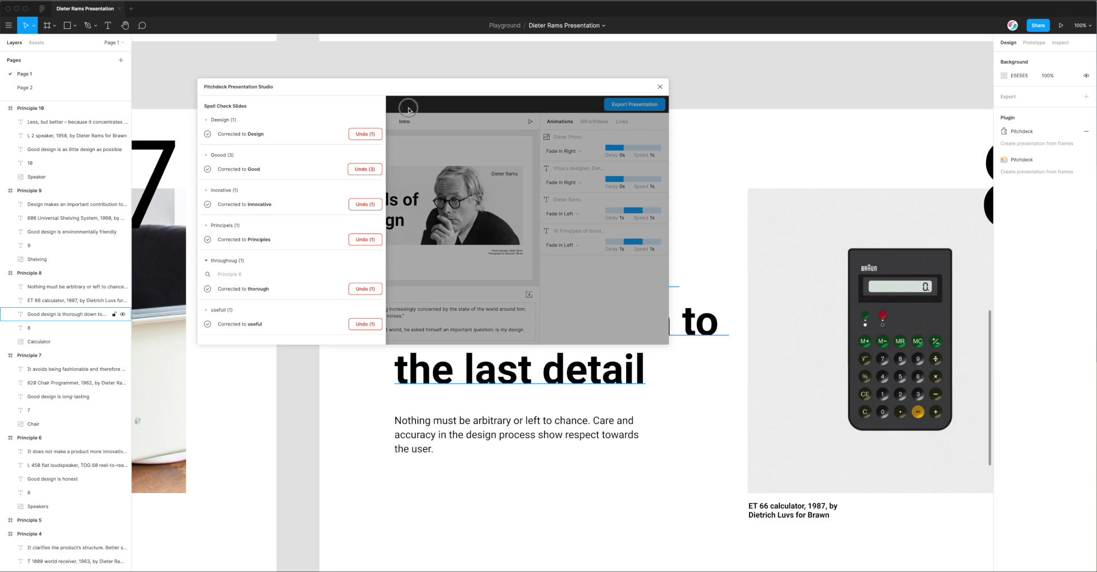